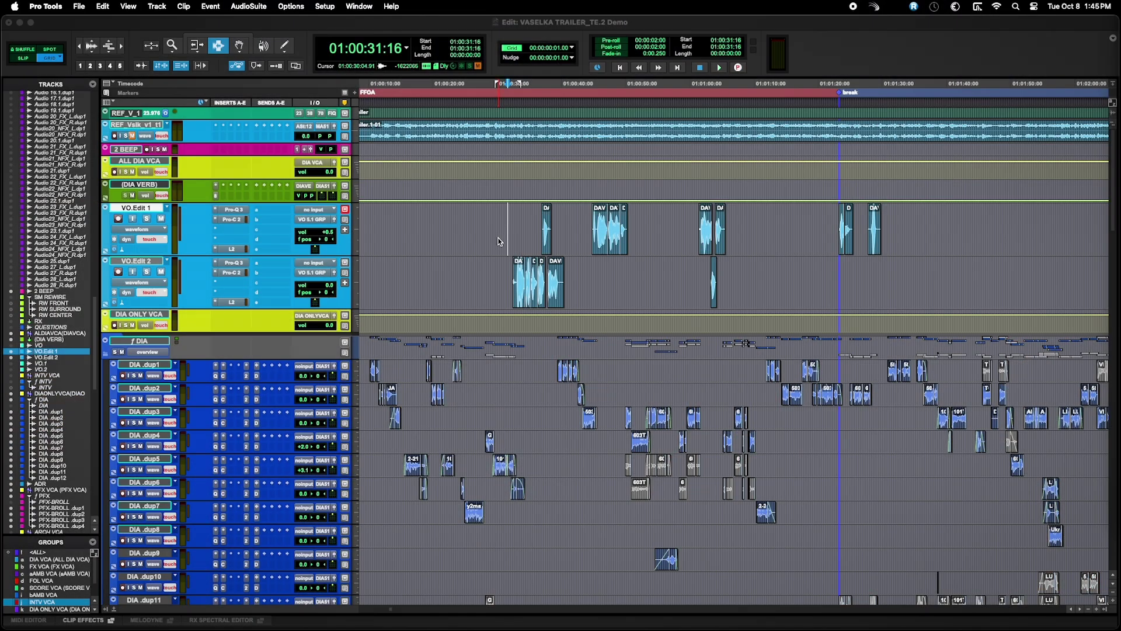
# Step: Solo the VO.Edit 1 and VO.Edit 2 voice-over tracks
pyautogui.moveTo(463, 237); pyautogui.dragTo(942, 271)
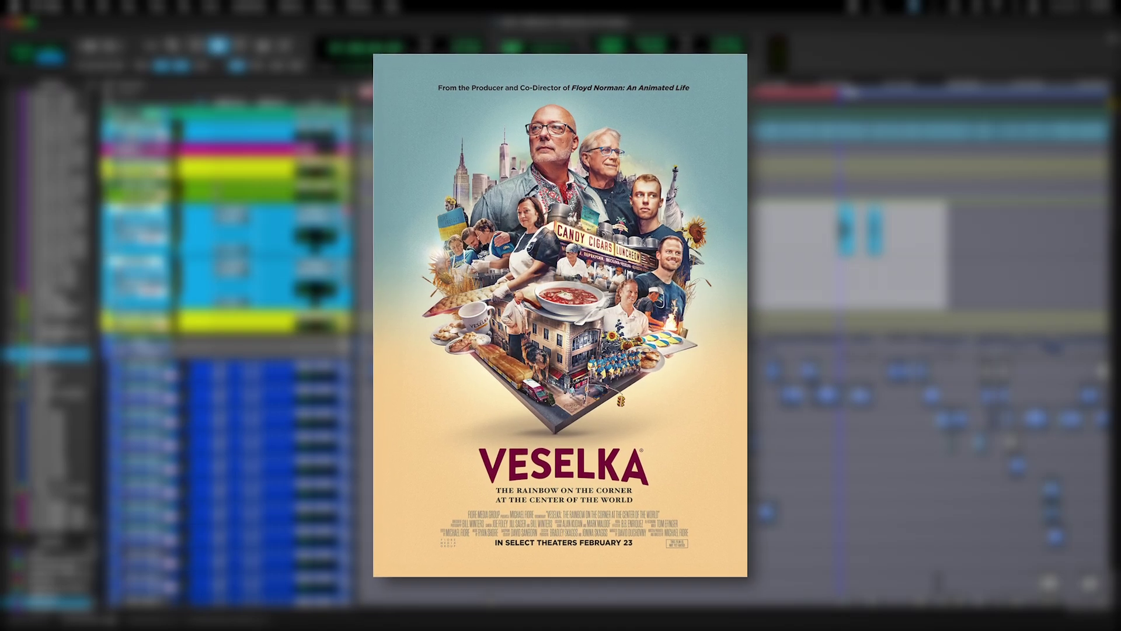
pyautogui.press('t')
pyautogui.hscroll(5, 521, 245)
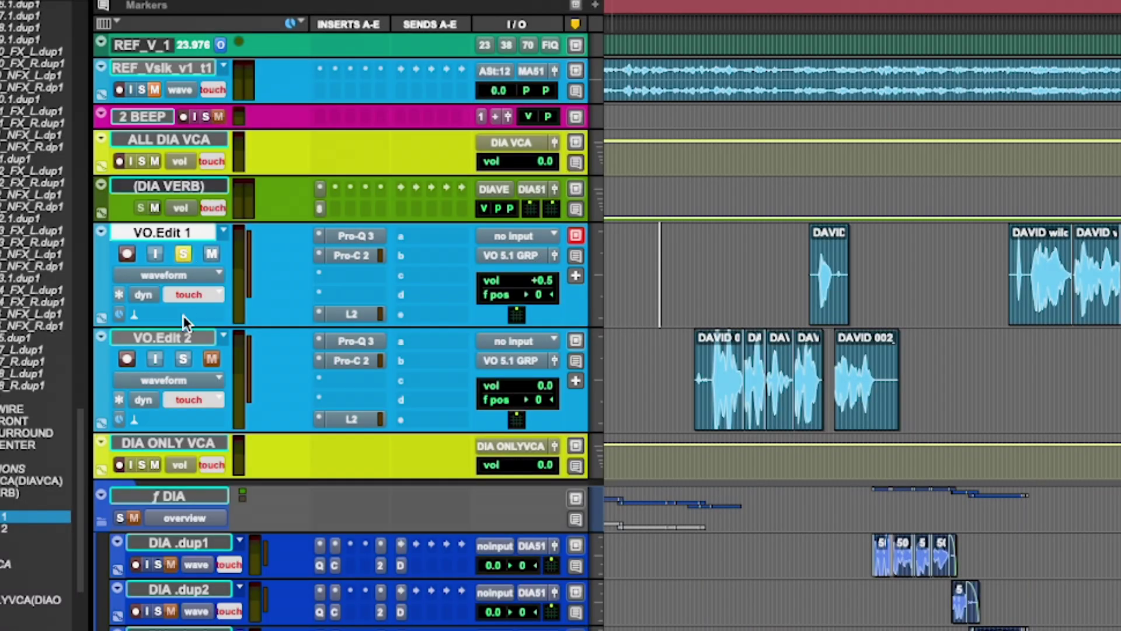
pyautogui.click(183, 360)
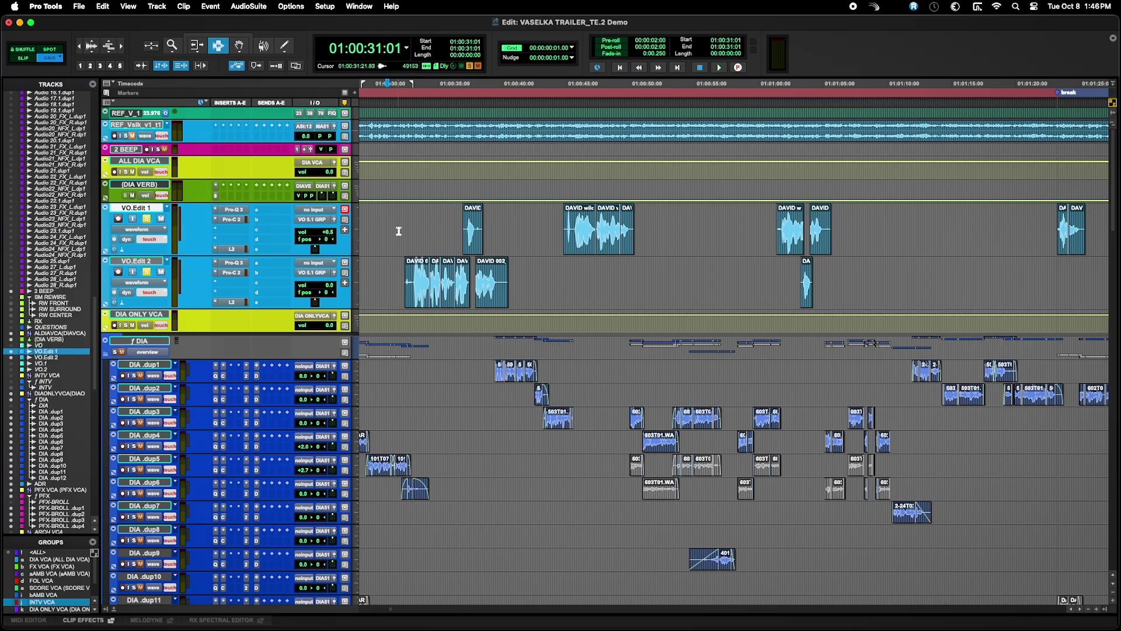
pyautogui.click(399, 231)
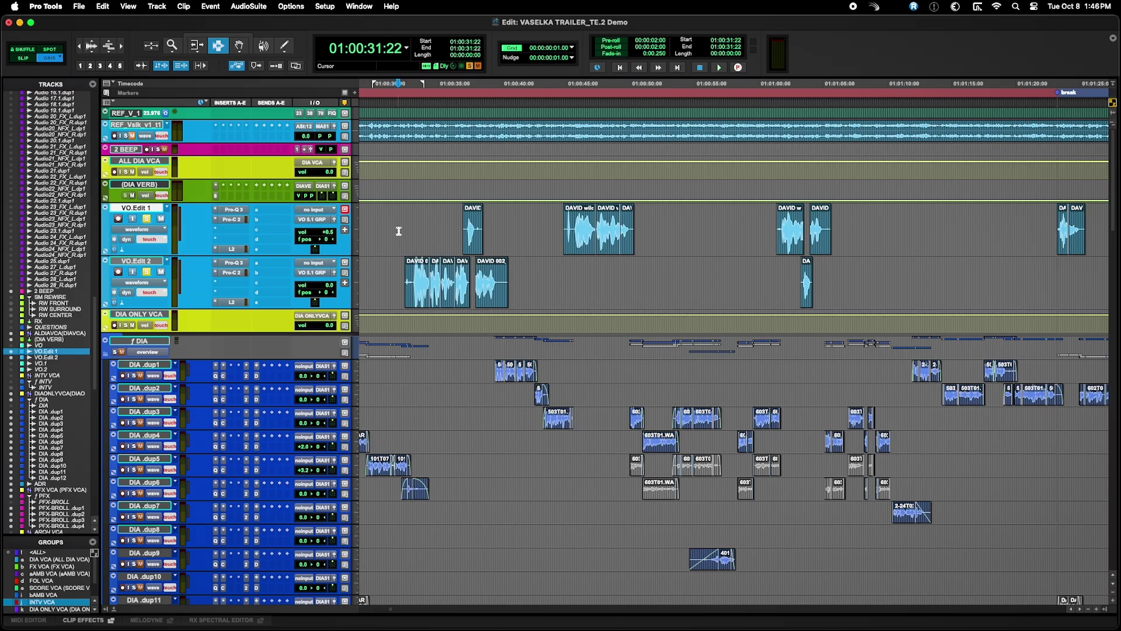
# Step: Play back the opening voice-over on VO.Edit 2, starting just before its first clip at 01:00:32:08
pyautogui.scroll(2, 449, 261)
pyautogui.hscroll(5, 504, 249)
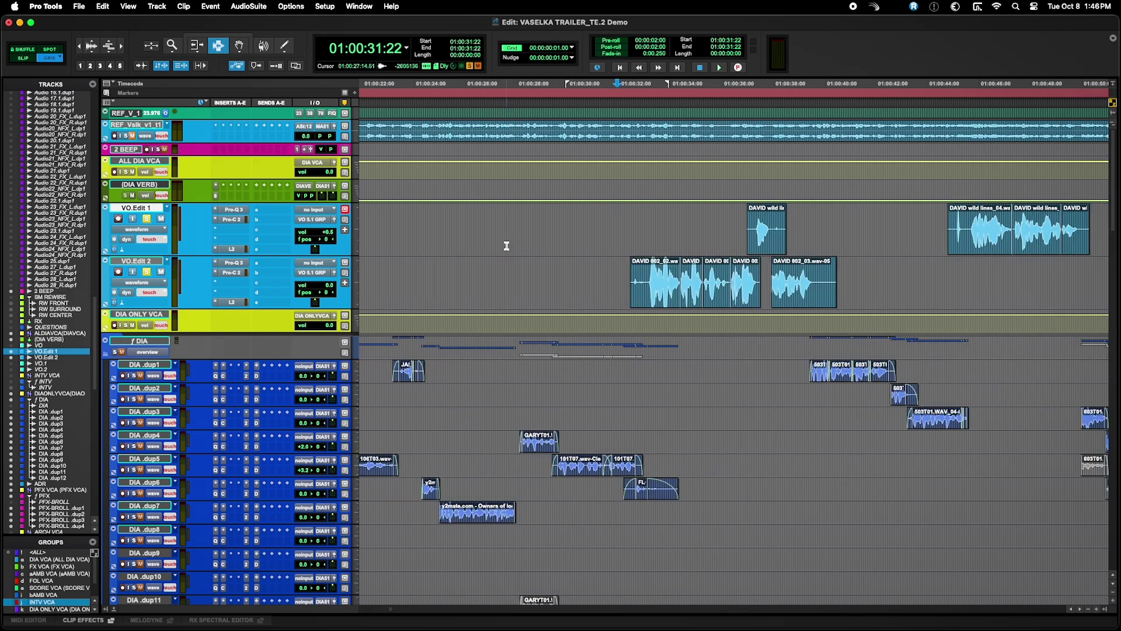
pyautogui.click(662, 233)
pyautogui.moveTo(661, 232); pyautogui.dragTo(780, 236)
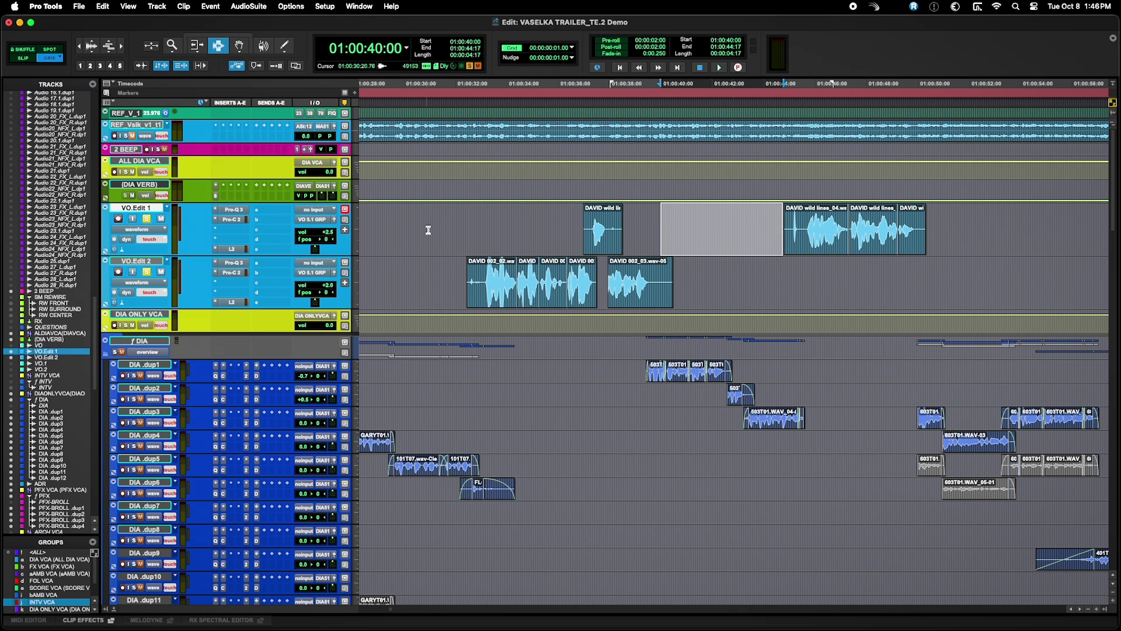
pyautogui.click(467, 238)
pyautogui.press('t')
pyautogui.press('t')
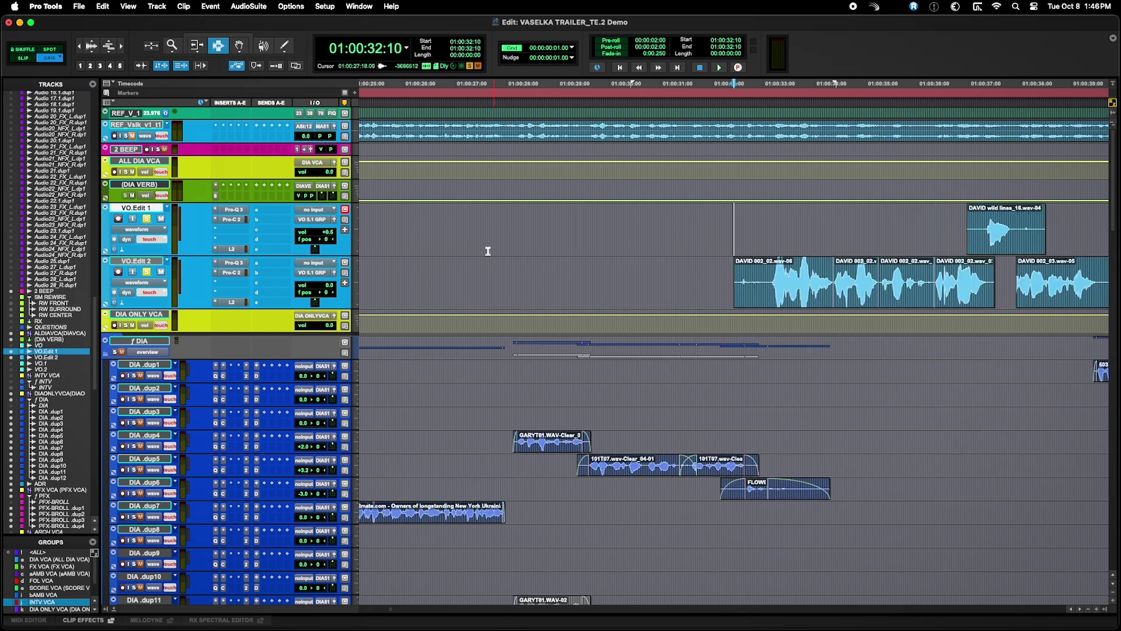
pyautogui.hscroll(5, 478, 251)
pyautogui.hscroll(2, 444, 243)
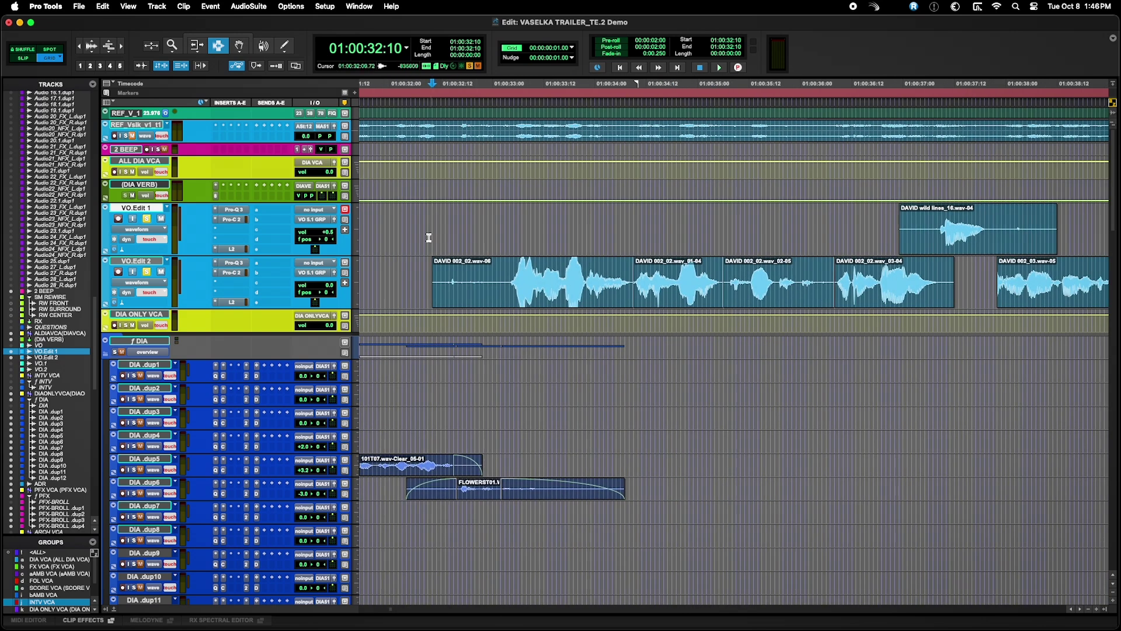
pyautogui.click(424, 237)
pyautogui.press('space')
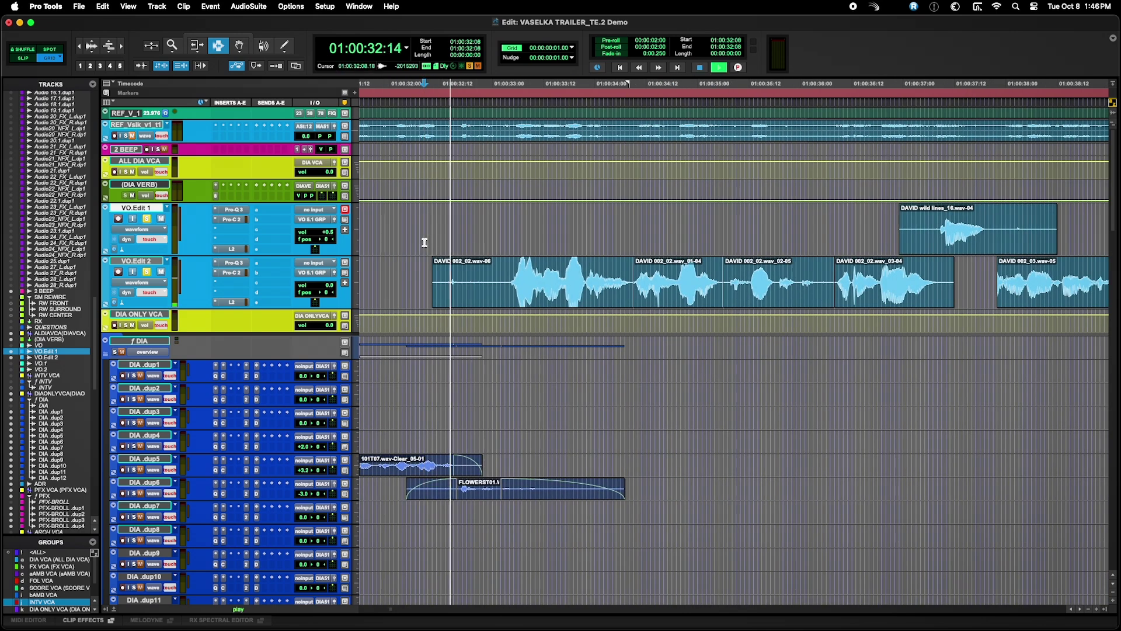
pyautogui.press('space')
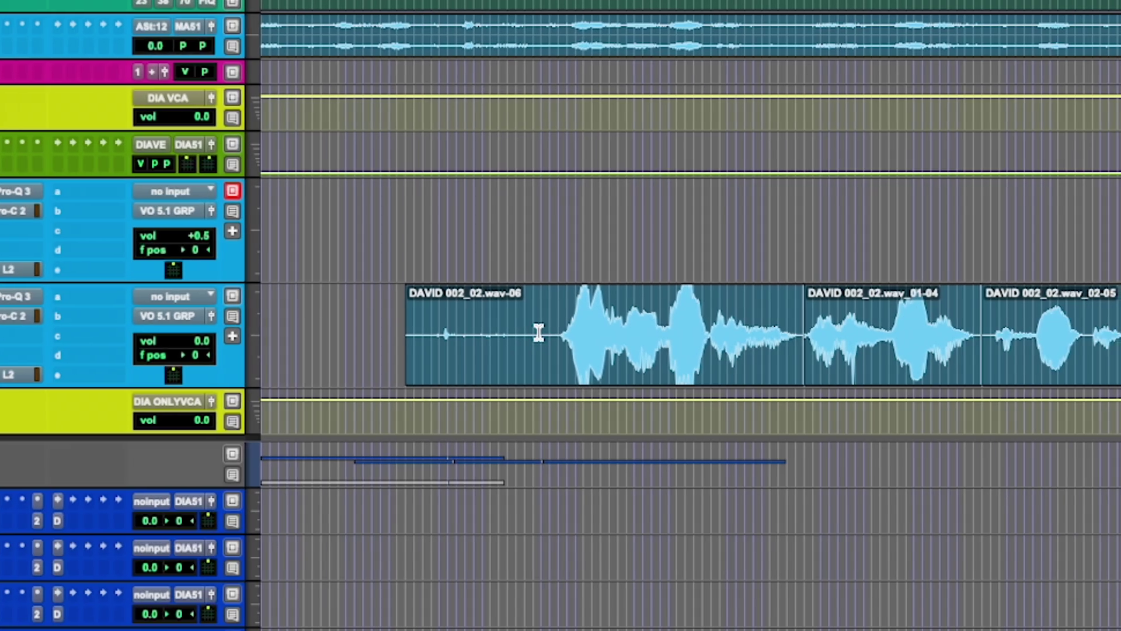
# Step: Remove the dead air before the first word of the opening clip on VO.Edit 2 and add a short fade-in at its new start
pyautogui.moveTo(540, 341); pyautogui.dragTo(377, 341)
pyautogui.press('BackSpace')
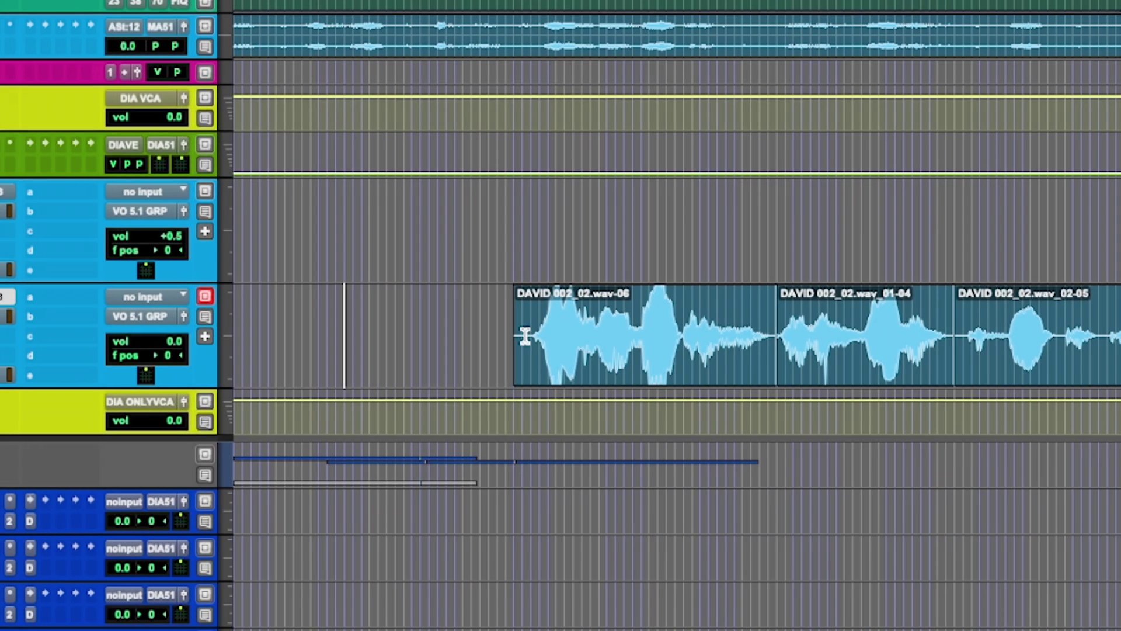
pyautogui.moveTo(548, 336); pyautogui.dragTo(474, 336)
pyautogui.press('f')
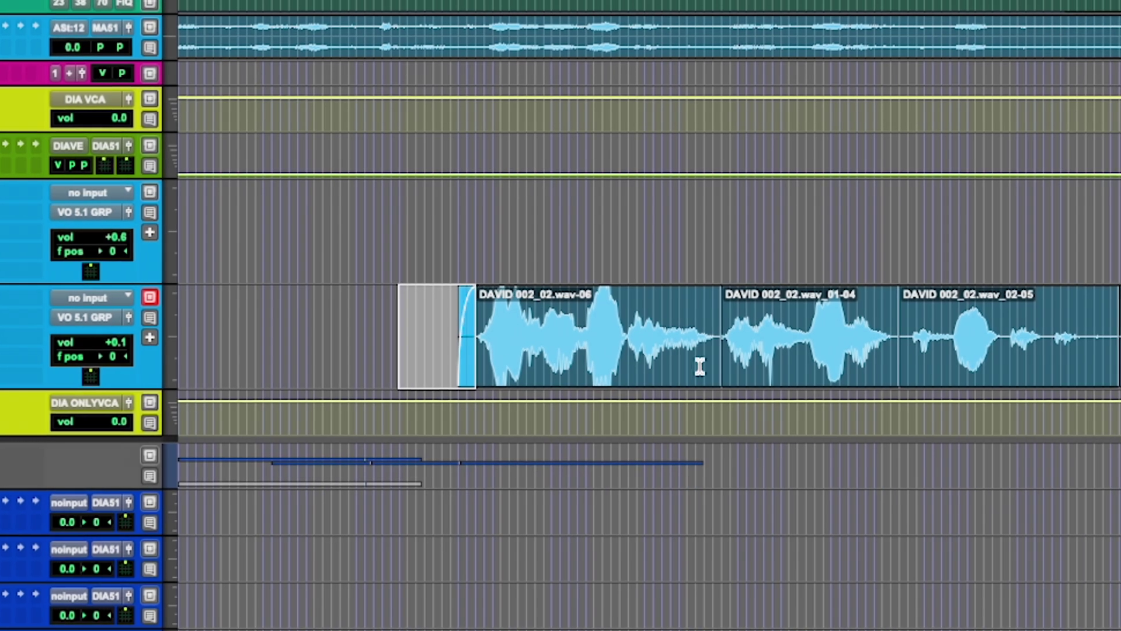
# Step: Crossfade the joins between the four consecutive 002_02 clips on VO.Edit 2 and fade out the end of the last one
pyautogui.moveTo(744, 336); pyautogui.dragTo(753, 345)
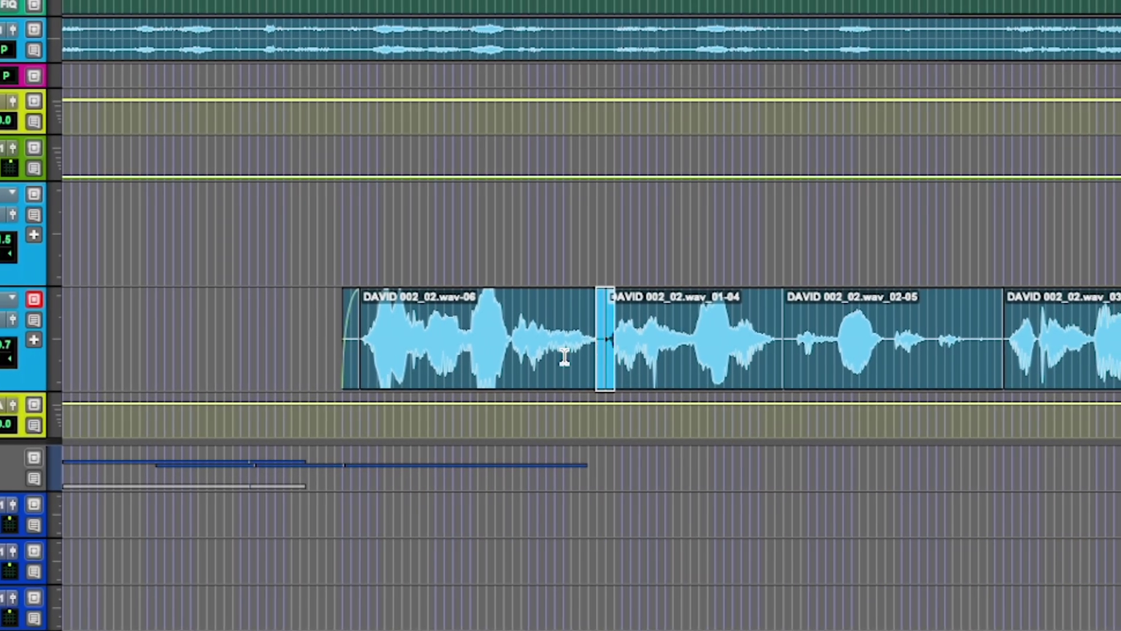
pyautogui.hotkey('ctrl', 'f')
pyautogui.moveTo(745, 342); pyautogui.dragTo(834, 341)
pyautogui.hotkey('ctrl', 'f')
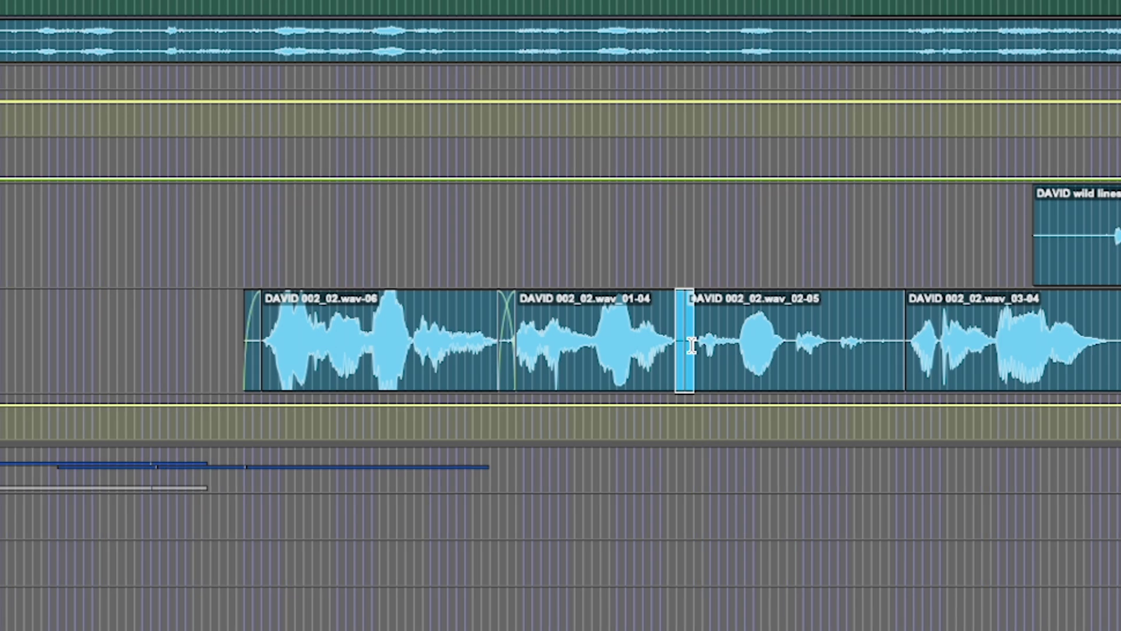
pyautogui.hotkey('ctrl', 'f')
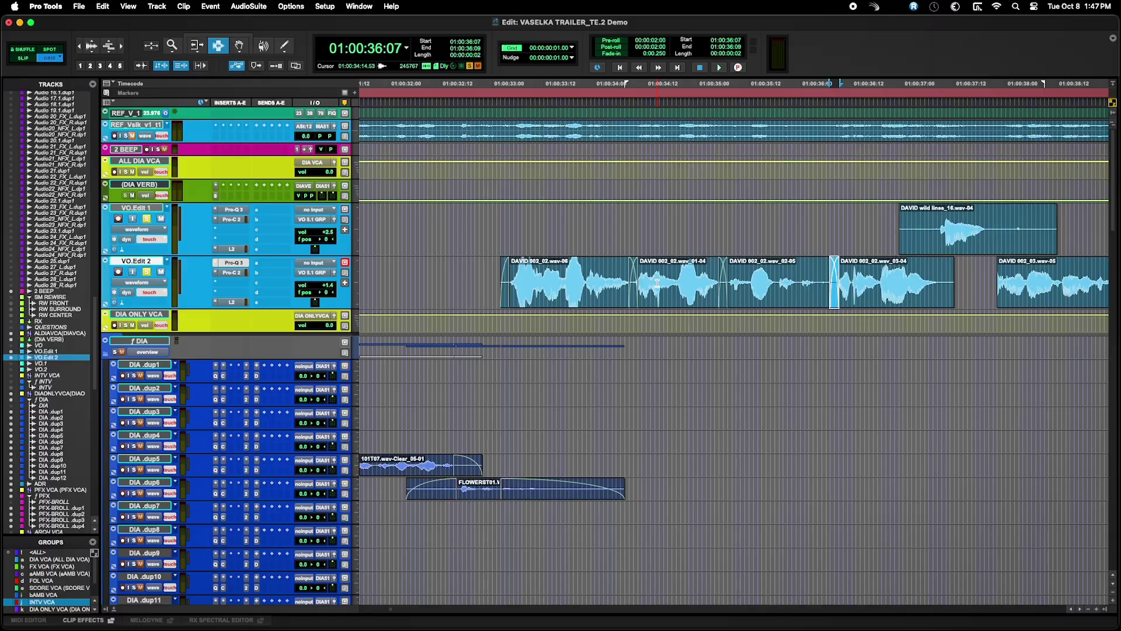
pyautogui.hscroll(3, 657, 283)
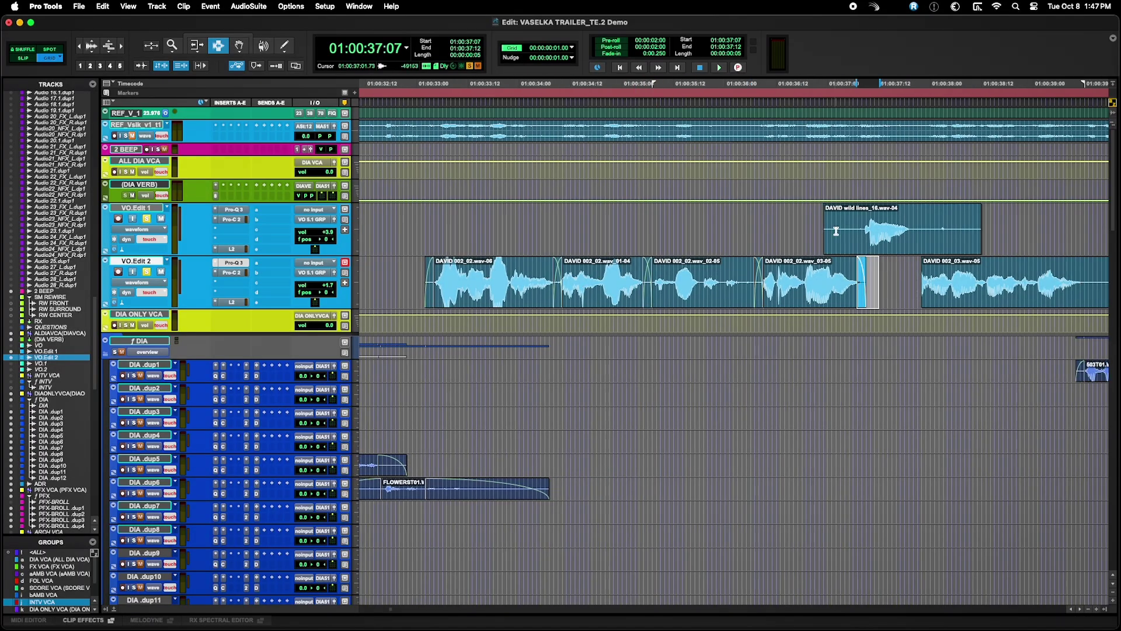
# Step: Trim the silence and stray noise from both ends of the wild lines_16 clip on VO.Edit 1 and fade it in and out
pyautogui.moveTo(851, 230); pyautogui.dragTo(783, 228)
pyautogui.press('Delete')
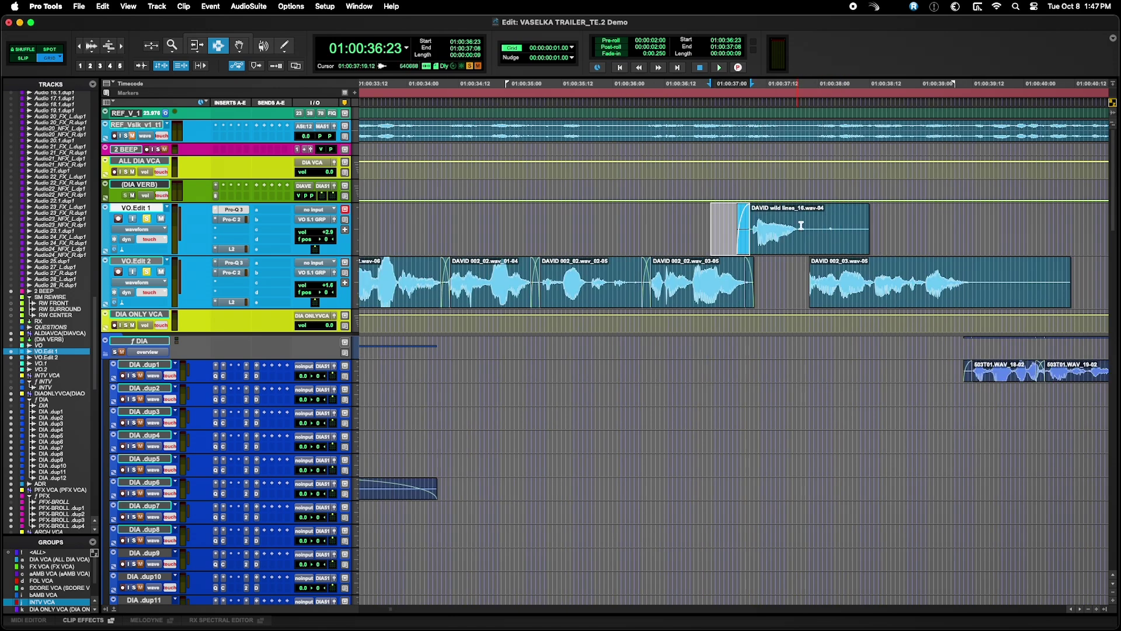
pyautogui.click(799, 226)
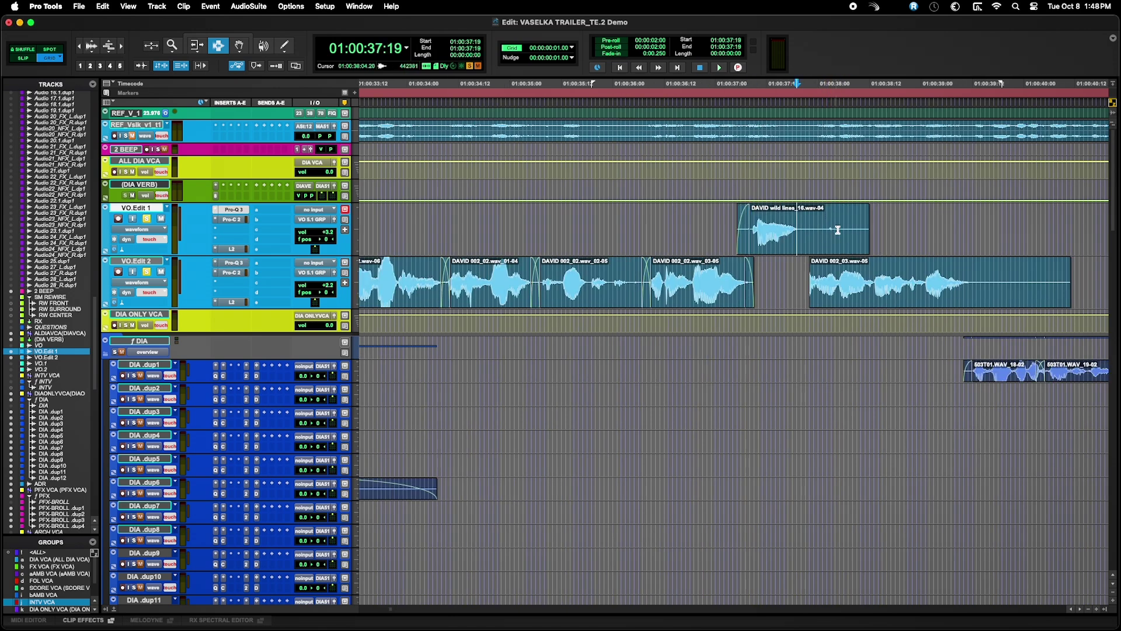
pyautogui.press('space')
pyautogui.press('space')
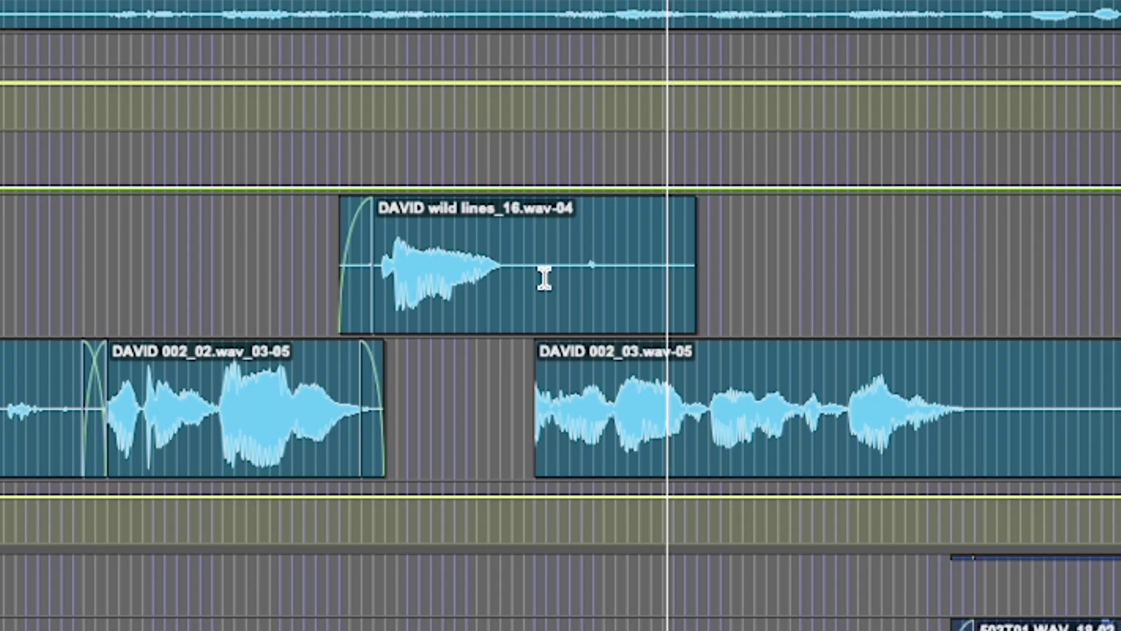
pyautogui.moveTo(545, 273); pyautogui.dragTo(710, 275)
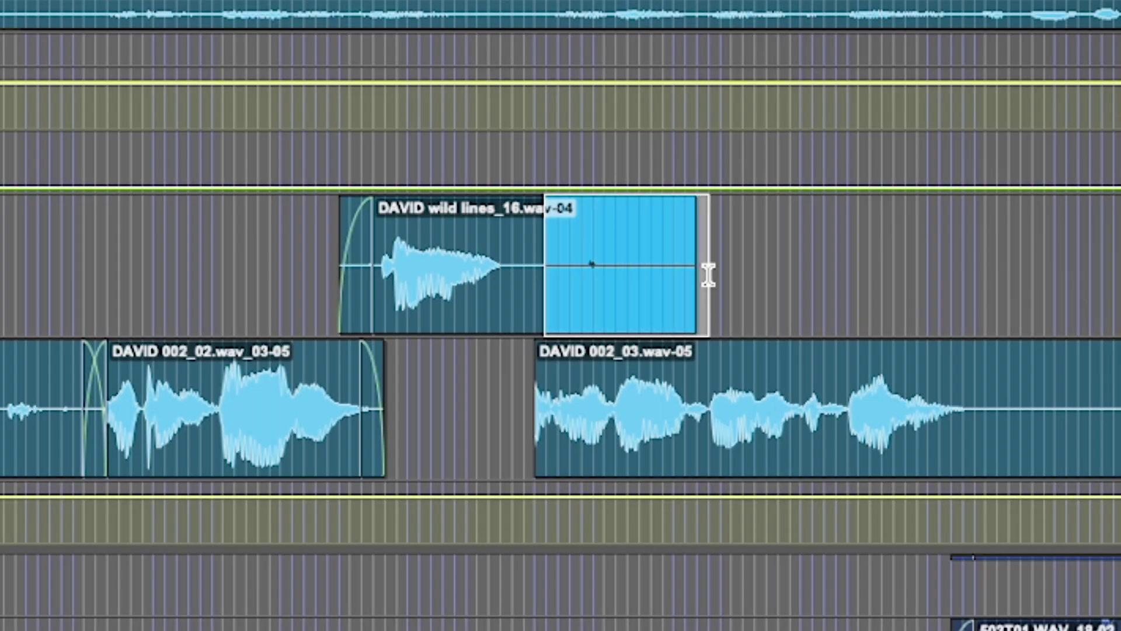
pyautogui.press('Delete')
pyautogui.moveTo(532, 269); pyautogui.dragTo(570, 280)
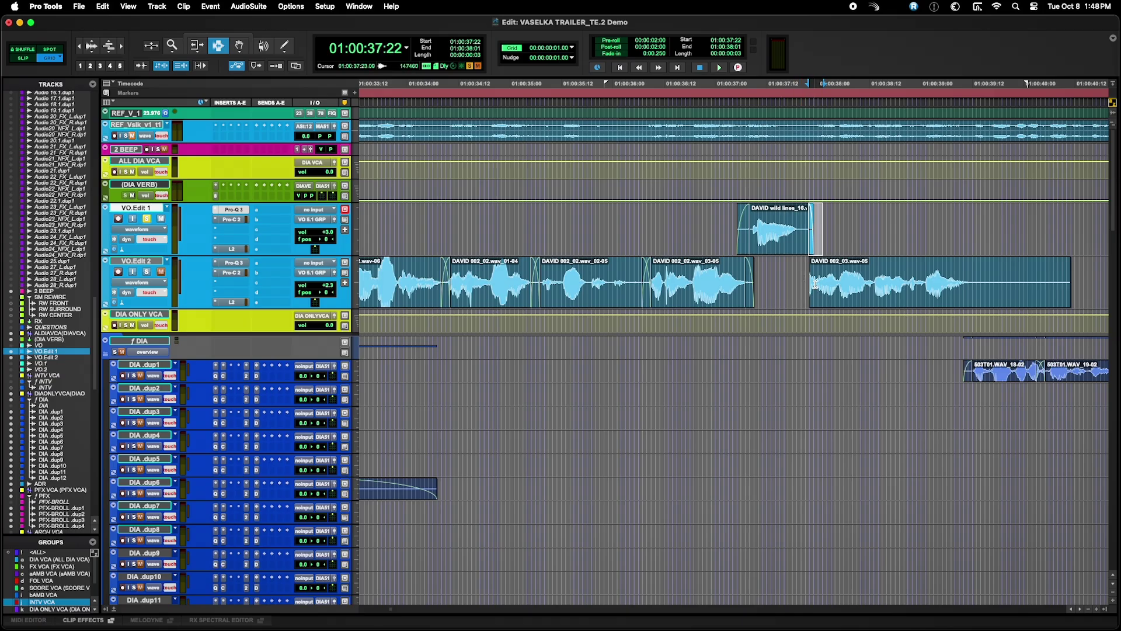
# Step: Trim and fade in the start of the 002_03 clip on VO.Edit 2, and extend the wild lines_16 clip's fade-out slightly to overlap it
pyautogui.click(810, 284)
pyautogui.press('space')
pyautogui.press('space')
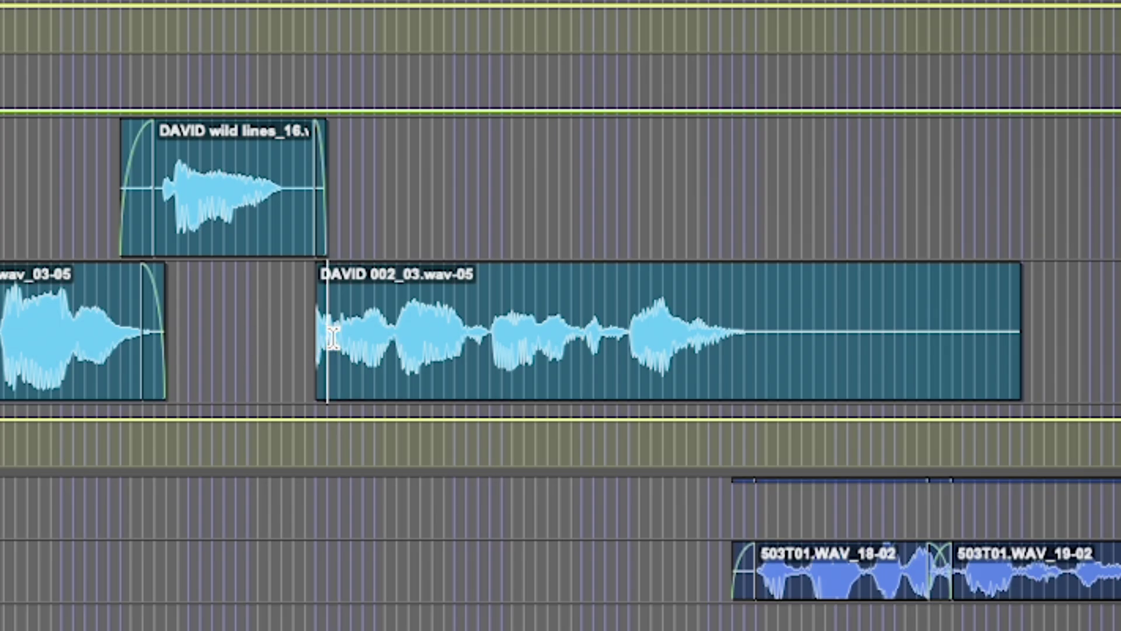
pyautogui.press('space')
pyautogui.press('space')
pyautogui.moveTo(328, 339)
pyautogui.mouseDown()
pyautogui.moveTo(270, 339)
pyautogui.moveTo(321, 345)
pyautogui.mouseUp()
pyautogui.click(270, 338)
pyautogui.press('f')
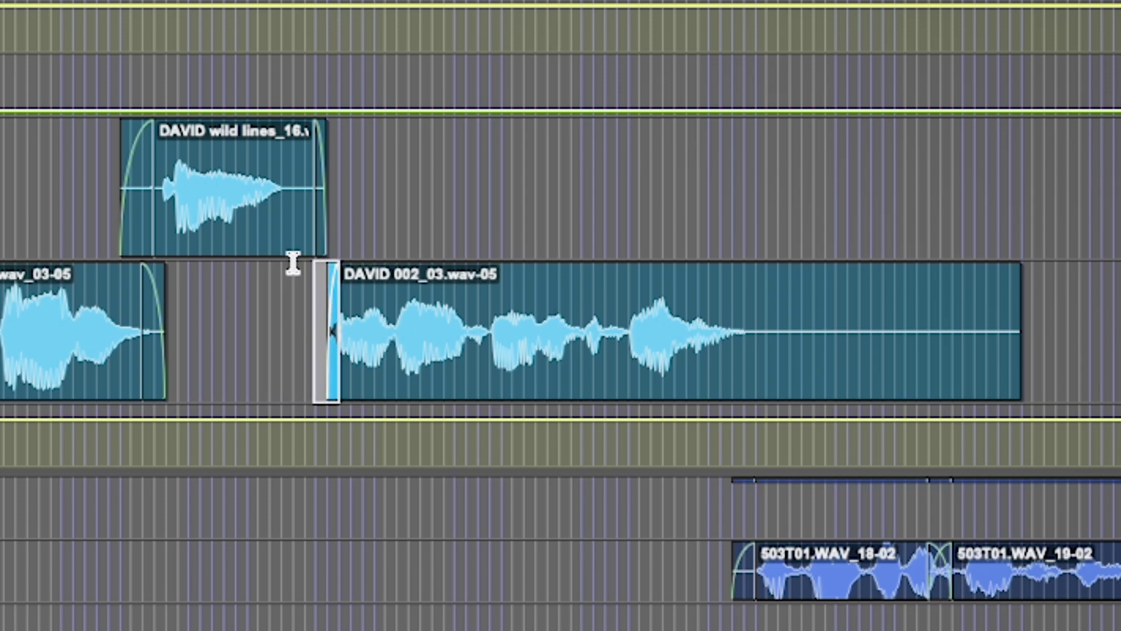
pyautogui.click(322, 189)
pyautogui.press('f')
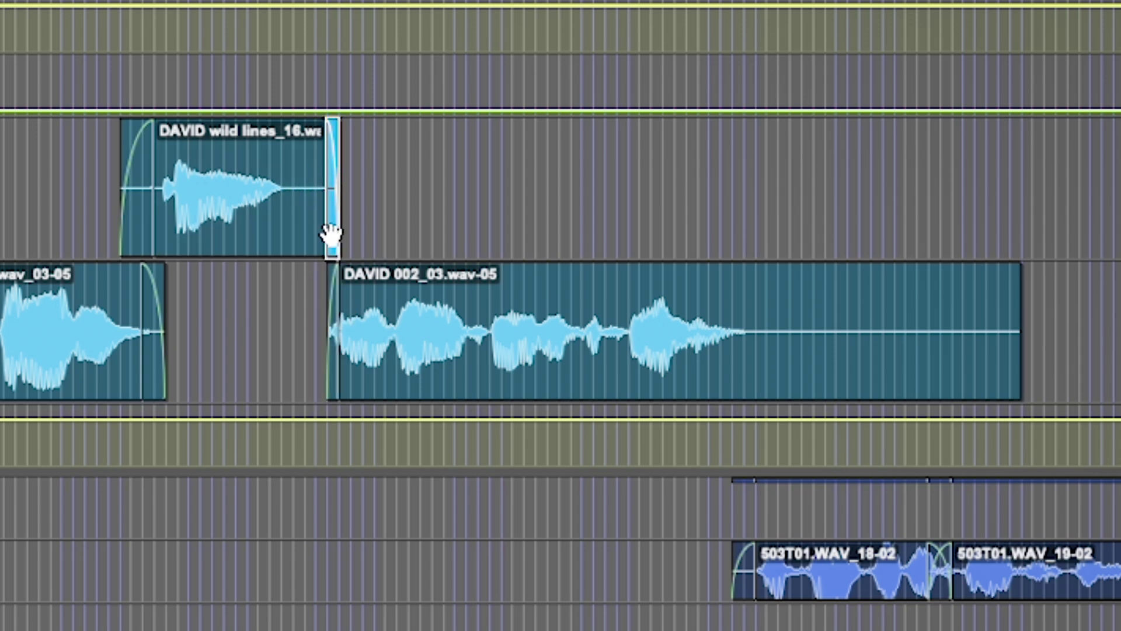
# Step: Trim the silent tail after the last word of the 002_03 clip on VO.Edit 2 and fade out its new end
pyautogui.press('r')
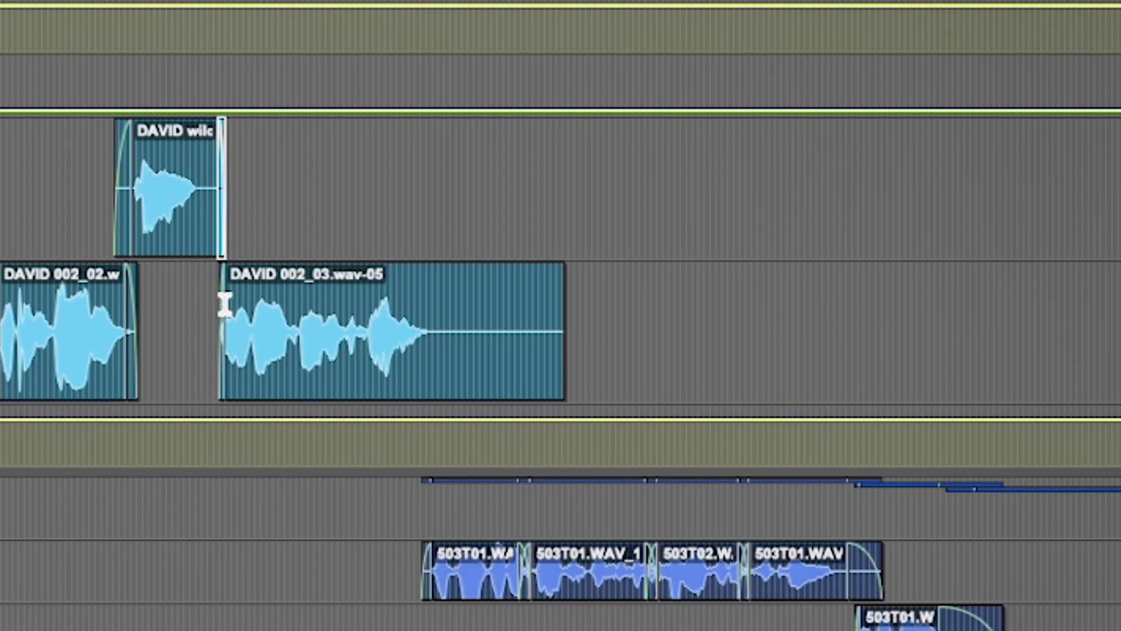
pyautogui.click(357, 333)
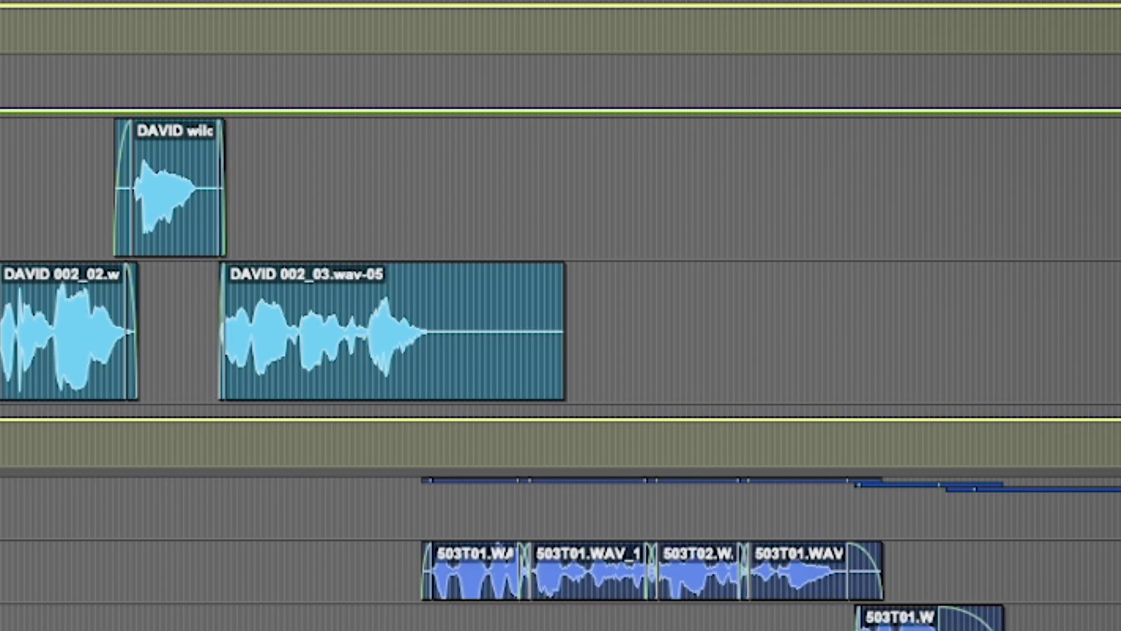
pyautogui.press('space')
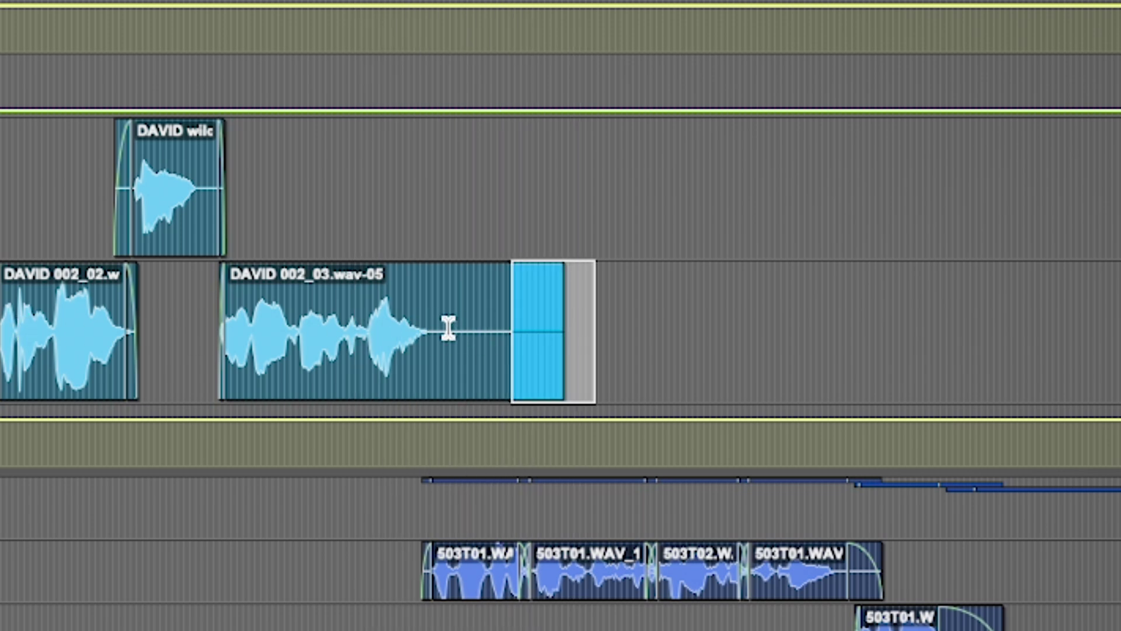
pyautogui.moveTo(444, 327); pyautogui.dragTo(610, 334)
pyautogui.press('Delete')
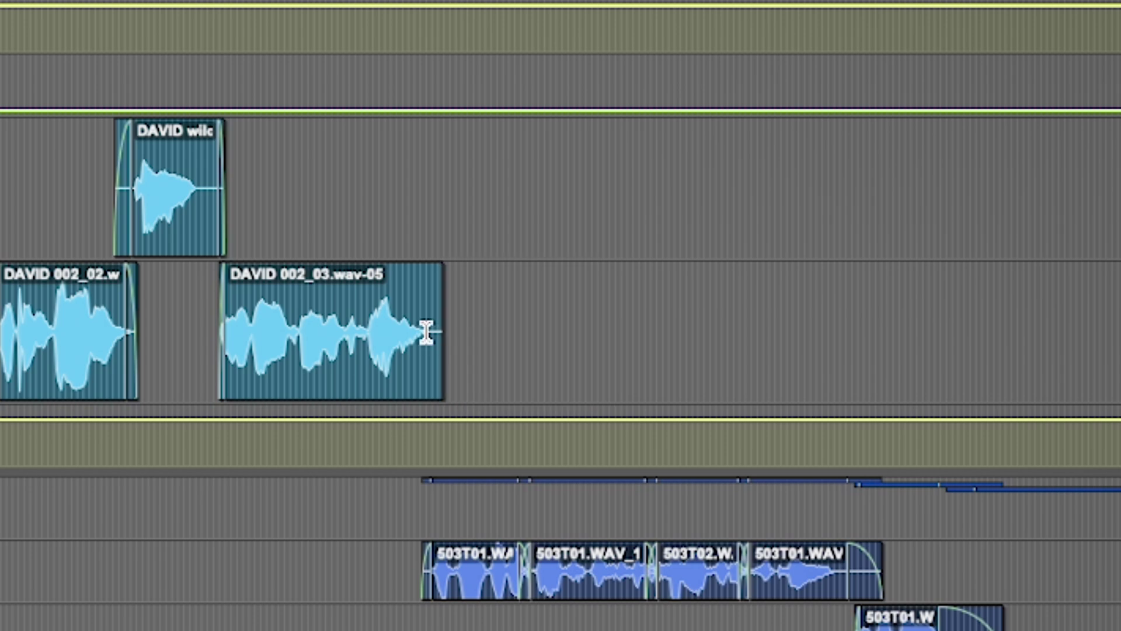
pyautogui.moveTo(426, 325); pyautogui.dragTo(492, 359)
pyautogui.press('f')
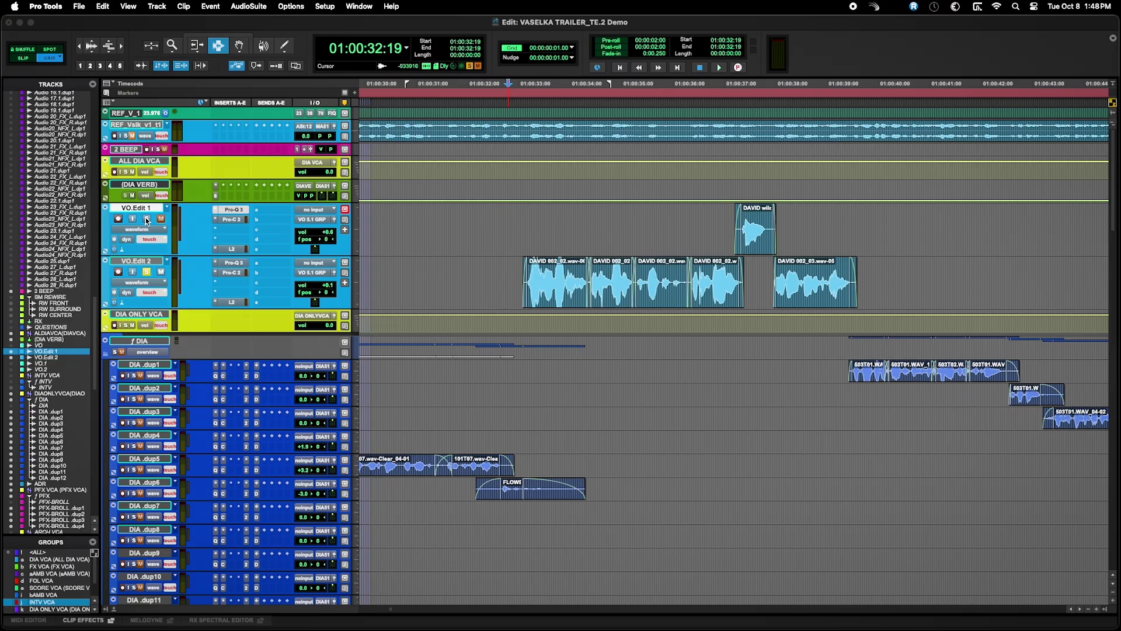
# Step: Play back the edited voice-over passage on both VO tracks from 01:00:32:18
pyautogui.click(506, 233)
pyautogui.press('space')
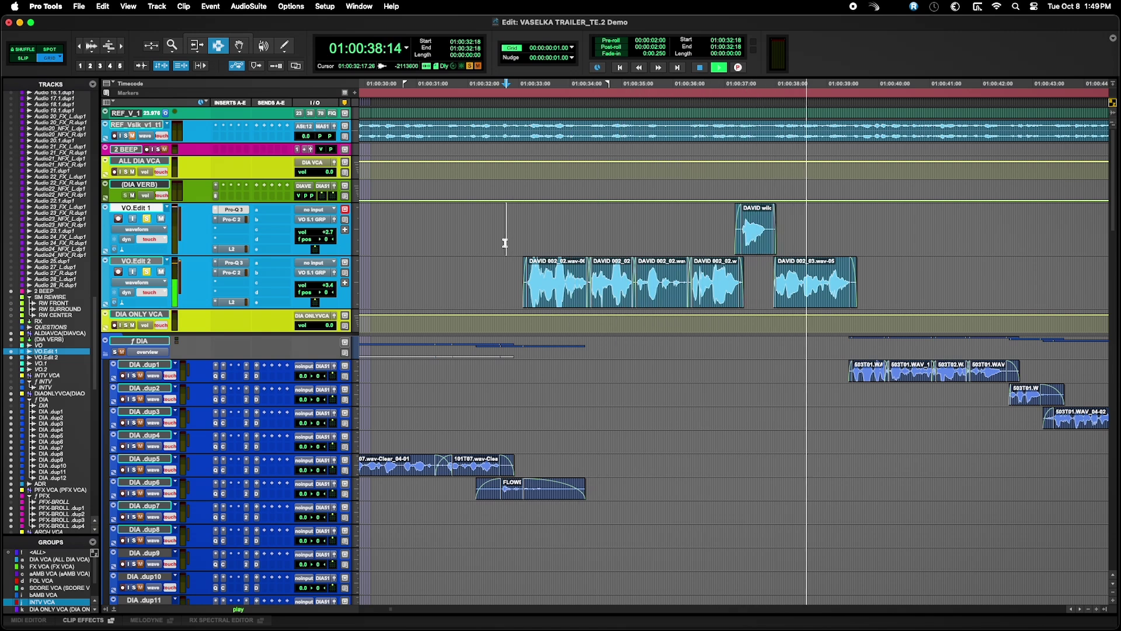
pyautogui.press('space')
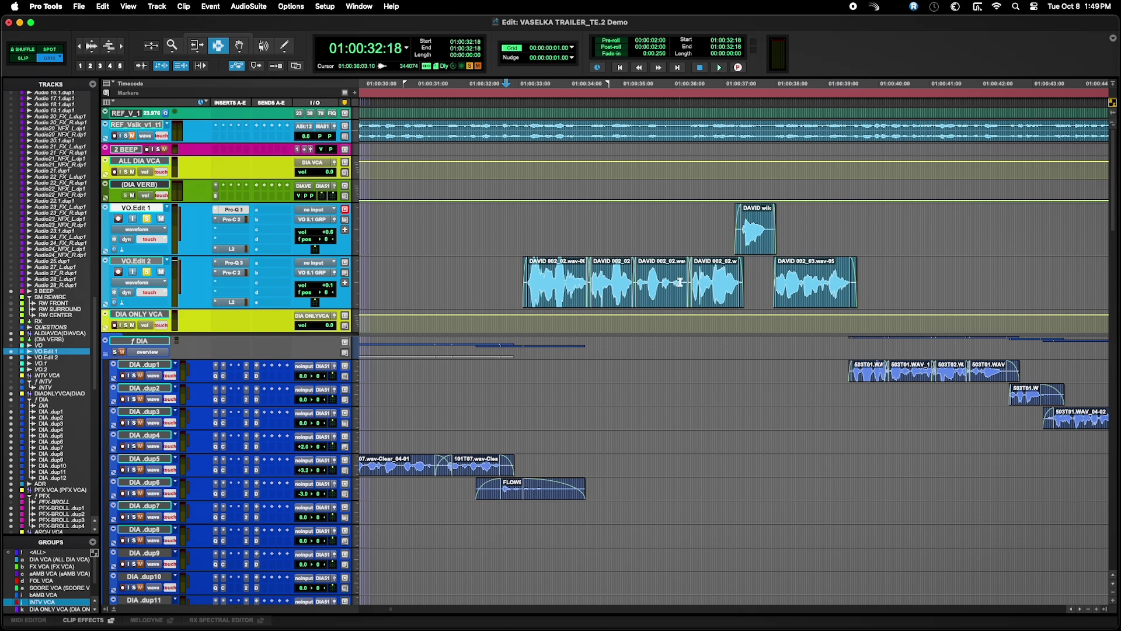
# Step: Delete the noisy gap and crossfade between the 002_02 _02 and _03 clips on VO.Edit 2, and fade out the first clip's new end
pyautogui.click(680, 282)
pyautogui.press('t')
pyautogui.press('t')
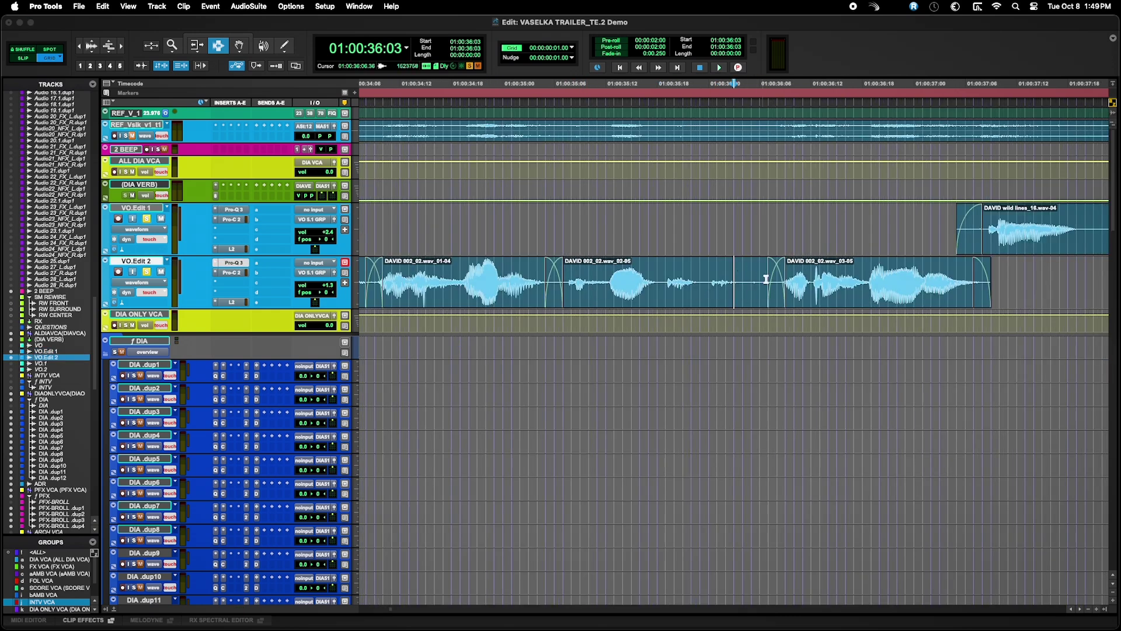
pyautogui.click(554, 281)
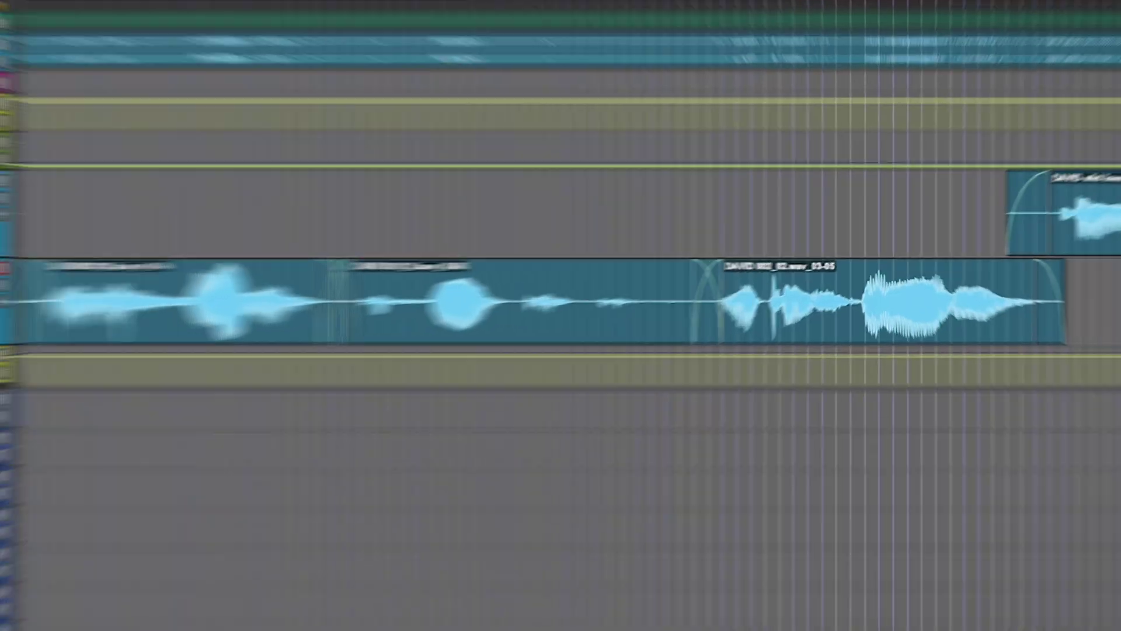
pyautogui.press('space')
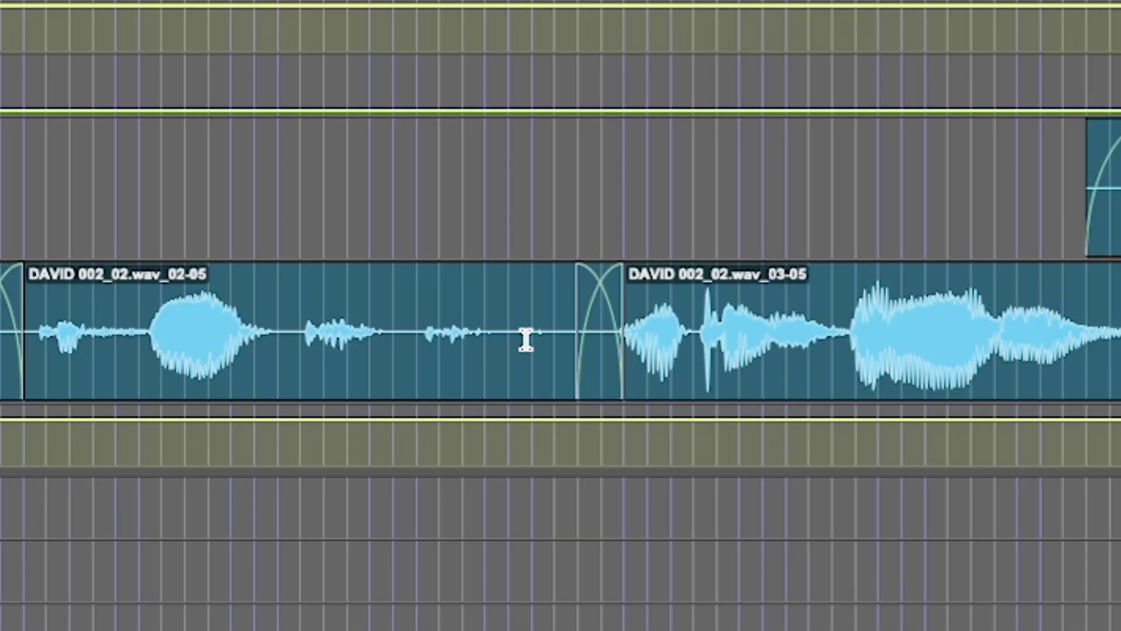
pyautogui.moveTo(529, 333); pyautogui.dragTo(602, 350)
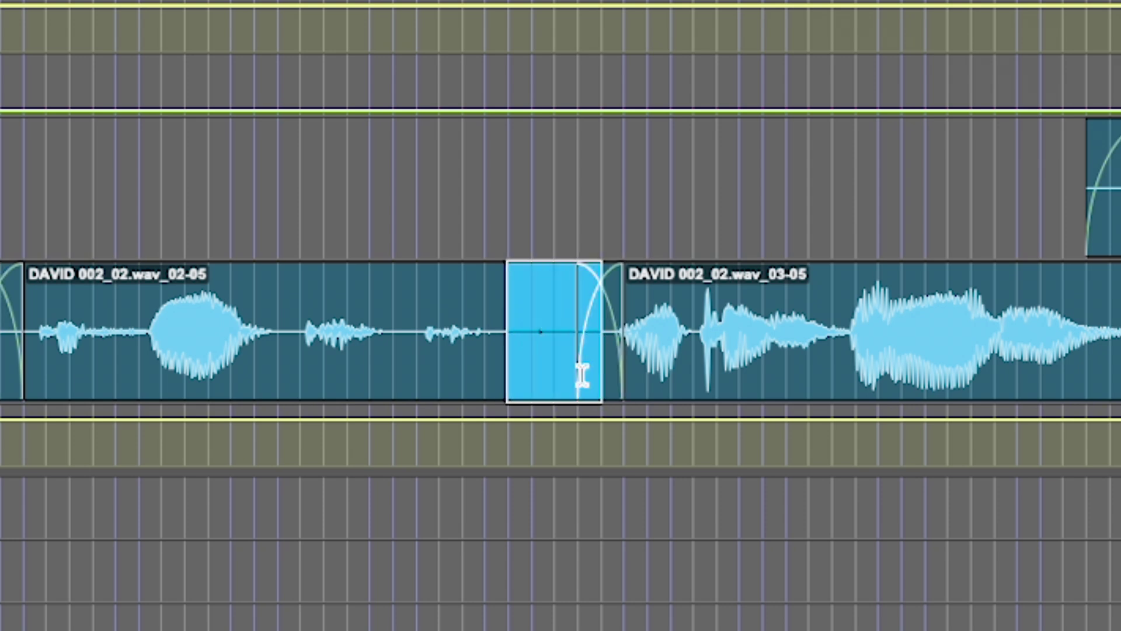
pyautogui.press('Delete')
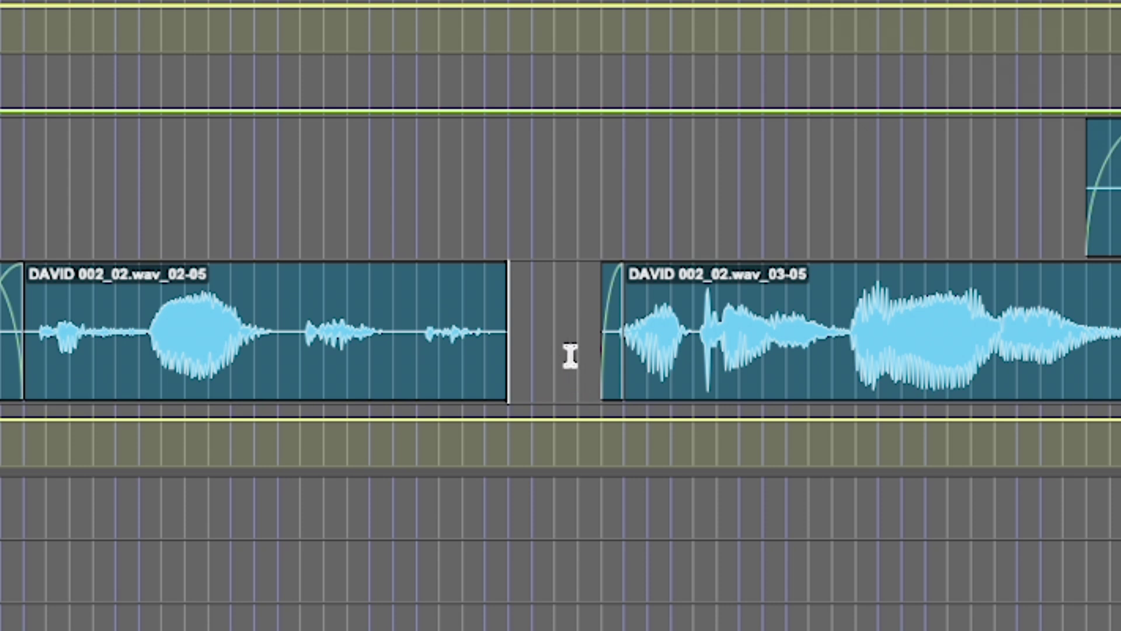
pyautogui.moveTo(515, 329)
pyautogui.mouseDown()
pyautogui.moveTo(542, 343)
pyautogui.moveTo(528, 336)
pyautogui.mouseUp()
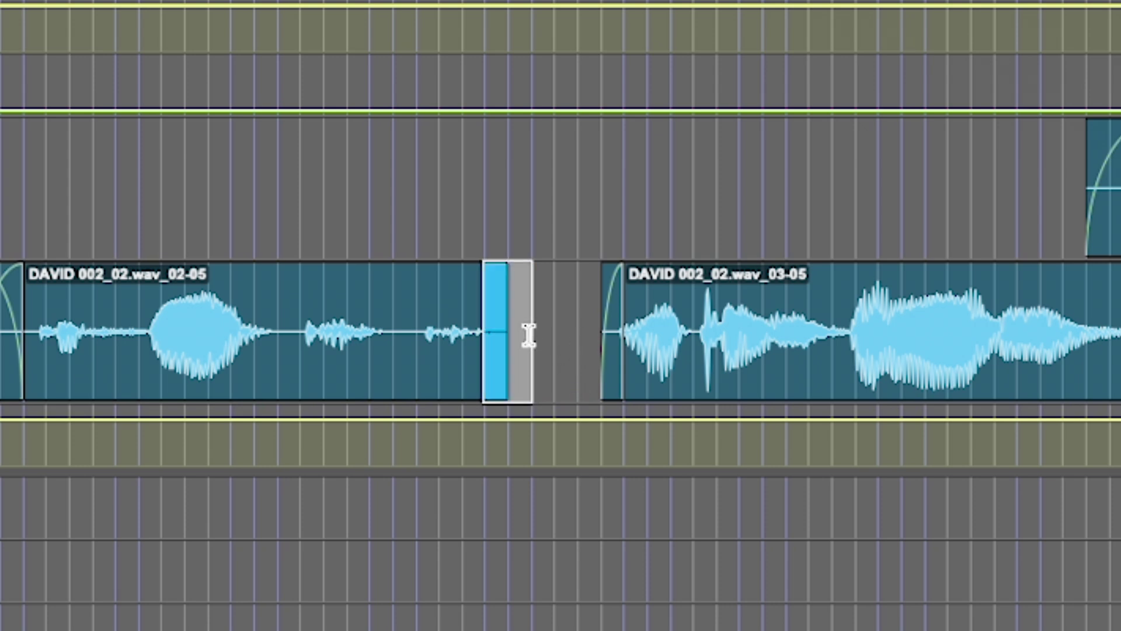
pyautogui.press('f')
# Step: Play back the edited passage on both VO tracks, starting just after 01:00:34:12
pyautogui.press('r')
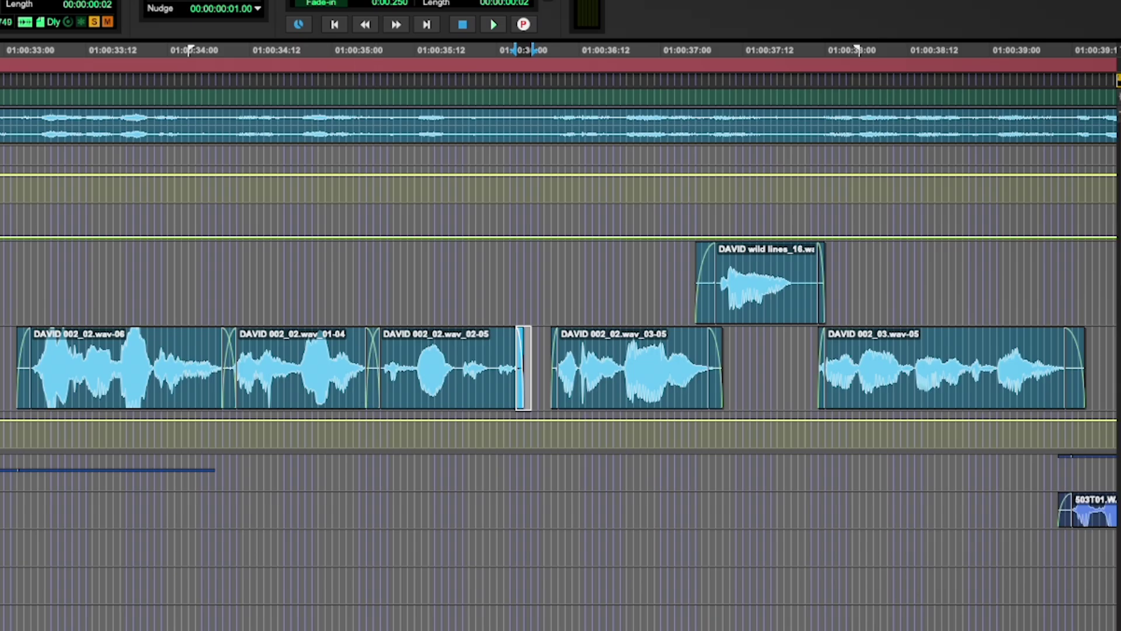
pyautogui.click(302, 51)
pyautogui.press('space')
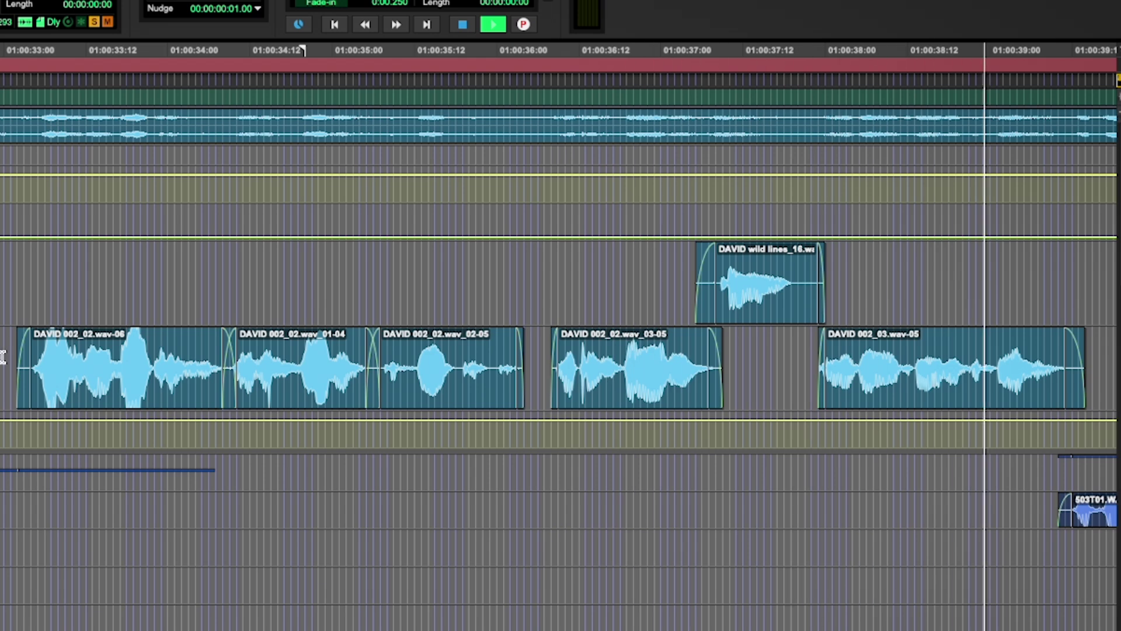
pyautogui.press('r')
pyautogui.press('space')
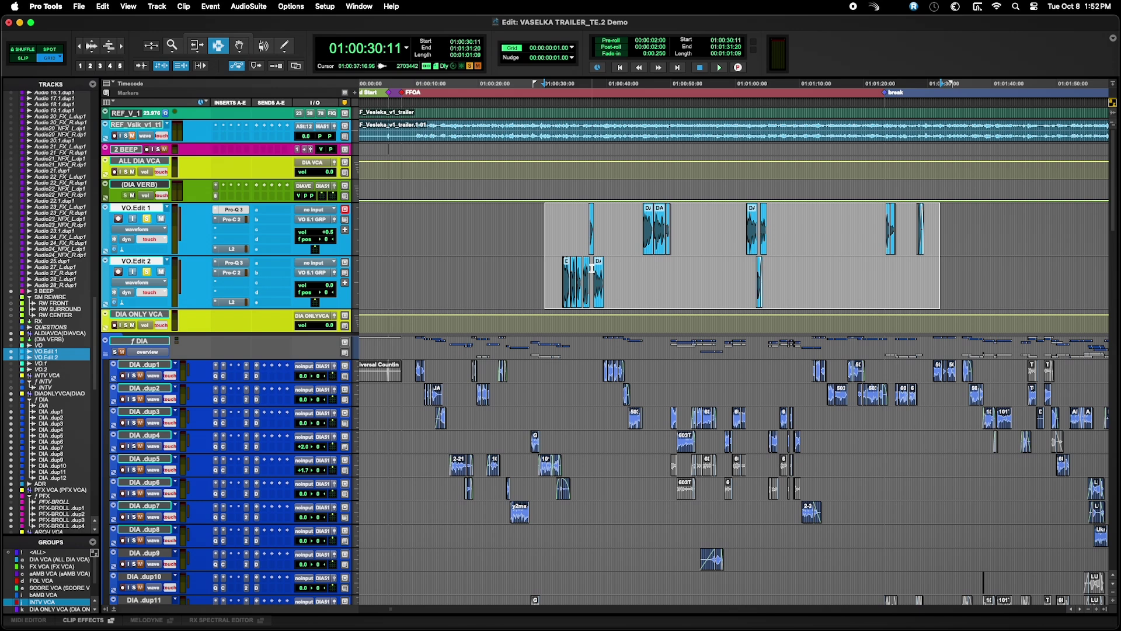
# Step: Examine how the wild lines_16 clip on VO.Edit 1 overlaps the fades of the neighbouring 002_02 and 002_03 clips on VO.Edit 2
pyautogui.click(590, 267)
pyautogui.press('t')
pyautogui.press('t')
pyautogui.press('t')
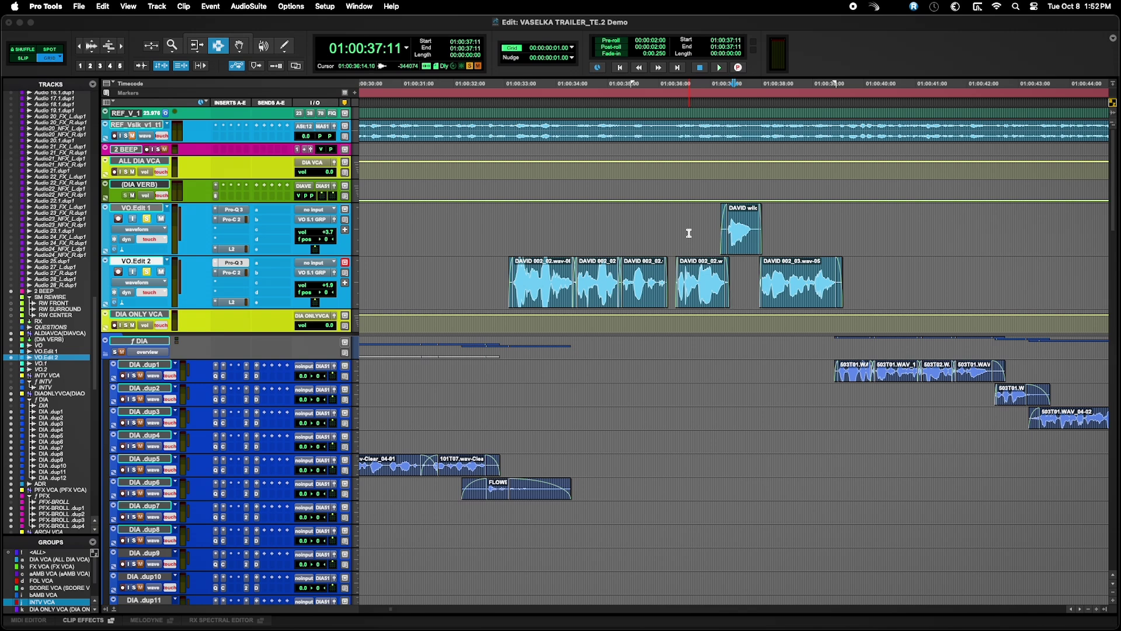
pyautogui.click(741, 273)
pyautogui.press('t')
pyautogui.press('t')
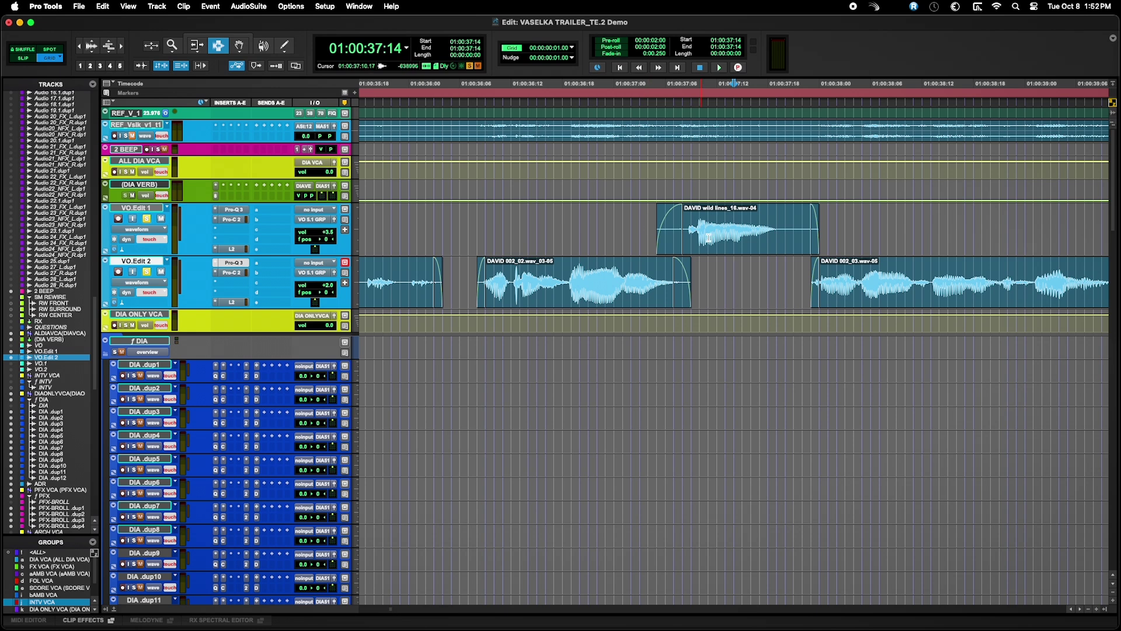
pyautogui.press('r')
pyautogui.press('r')
pyautogui.press('r')
pyautogui.press('r')
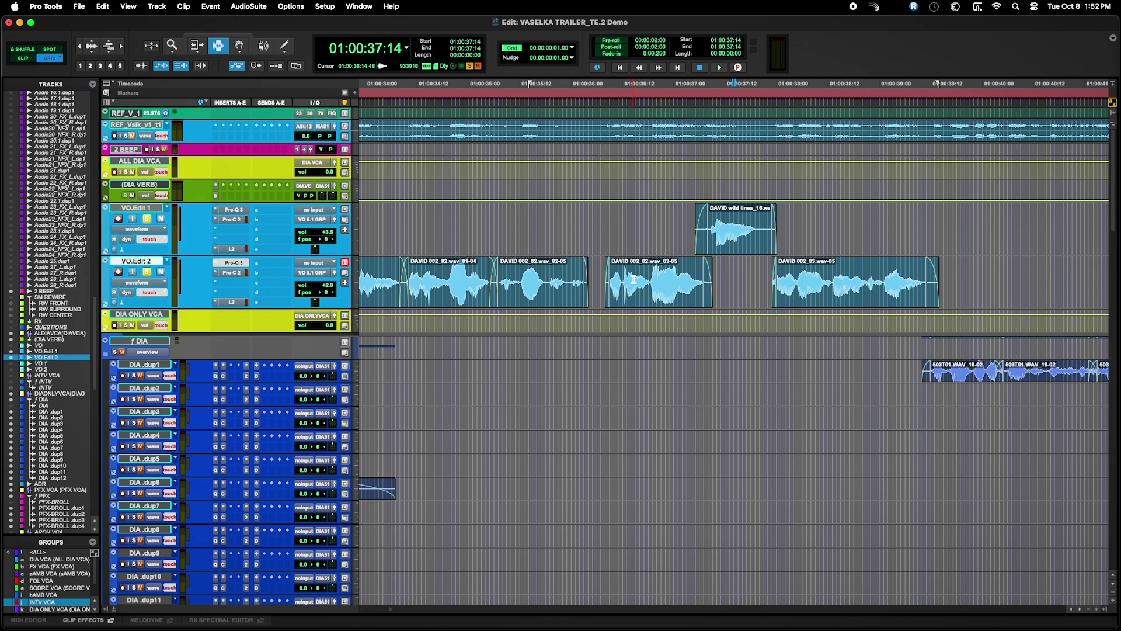
# Step: Examine the wild lines_07 clips on VO.Edit 1 and the overlapping wild lines_16 clip on VO.Edit 2 around 01:01:03
pyautogui.hscroll(3, 636, 234)
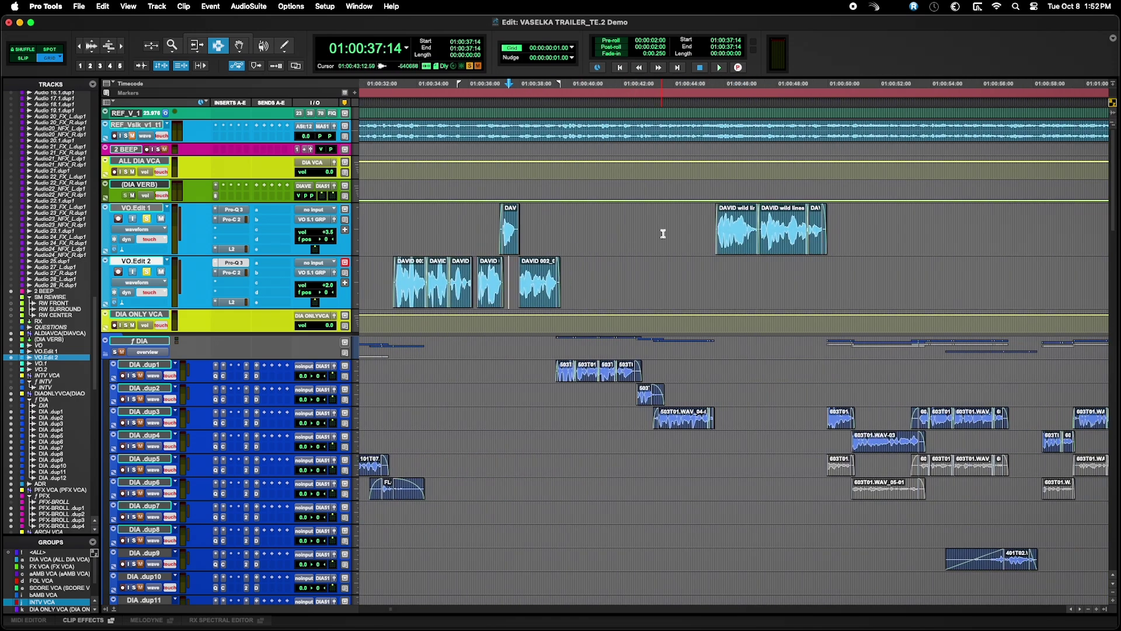
pyautogui.hscroll(3, 643, 238)
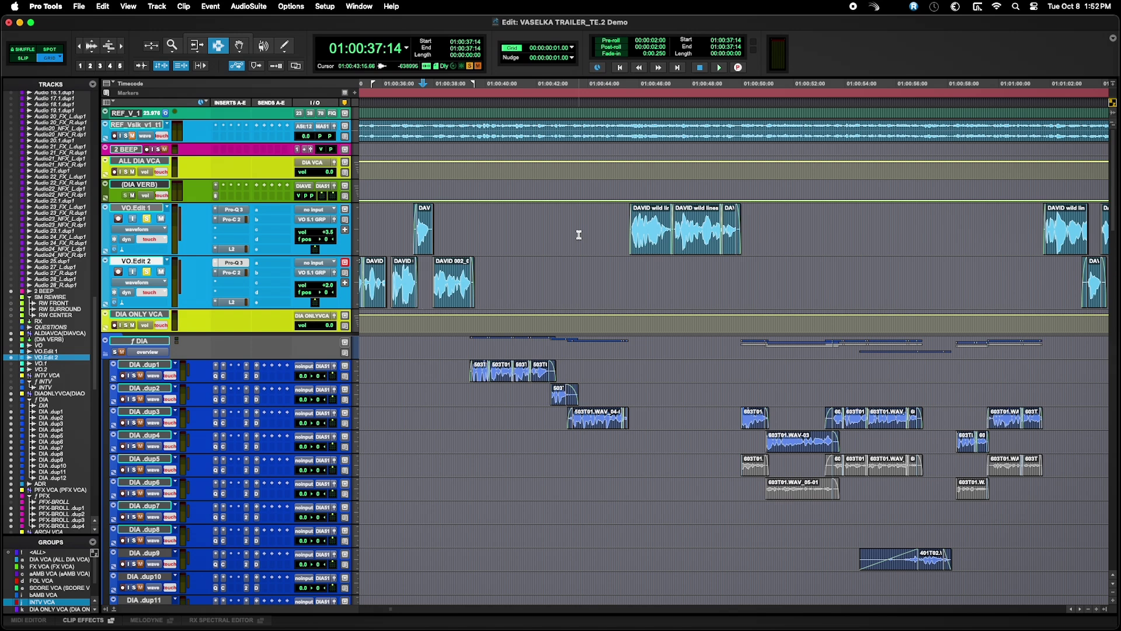
pyautogui.hscroll(10, 579, 235)
pyautogui.hscroll(3, 745, 218)
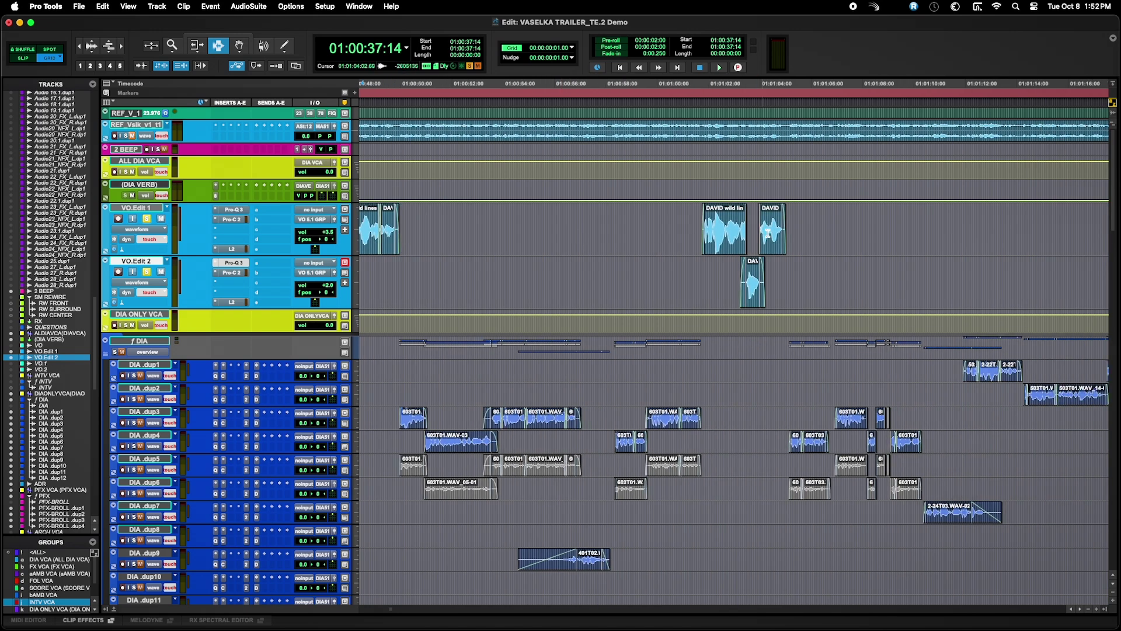
pyautogui.click(752, 233)
pyautogui.press('t')
pyautogui.press('t')
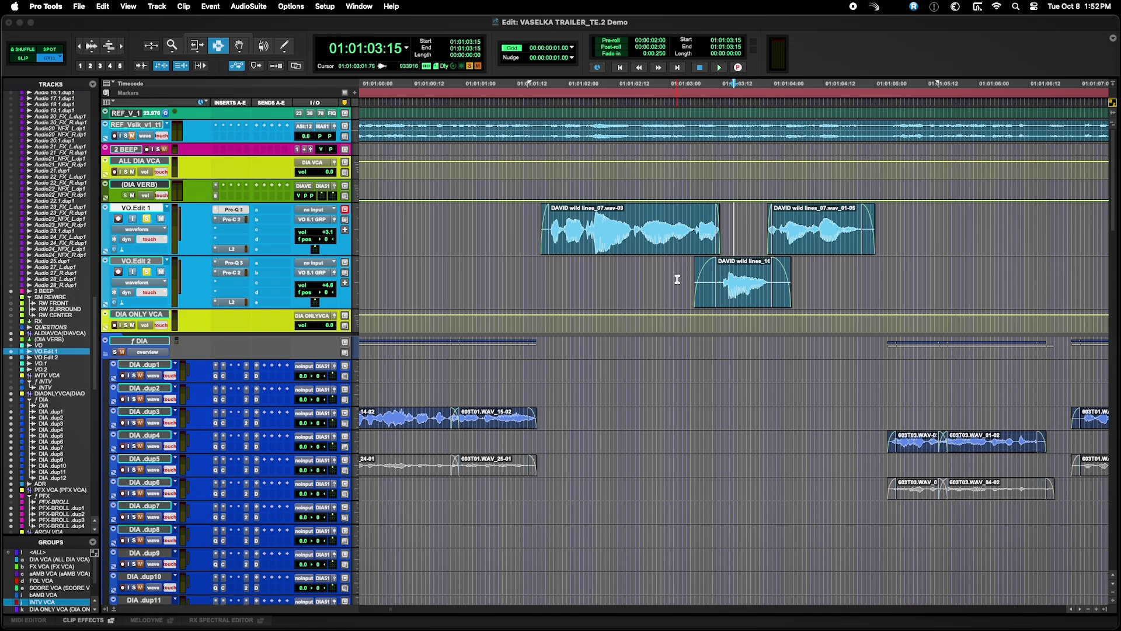
pyautogui.click(678, 279)
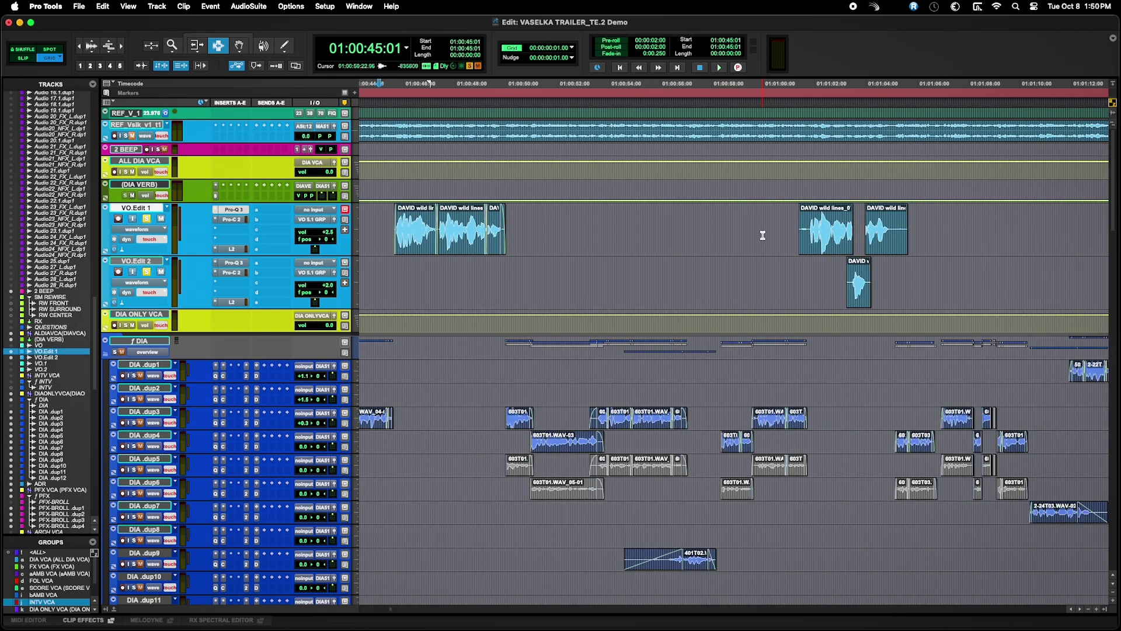
# Step: Trim and fade the wild lines_07 clips on VO.Edit 1 and the overlapping wild lines_16 clip on VO.Edit 2, auditioning from 01:01:01:02
pyautogui.hscroll(3, 710, 238)
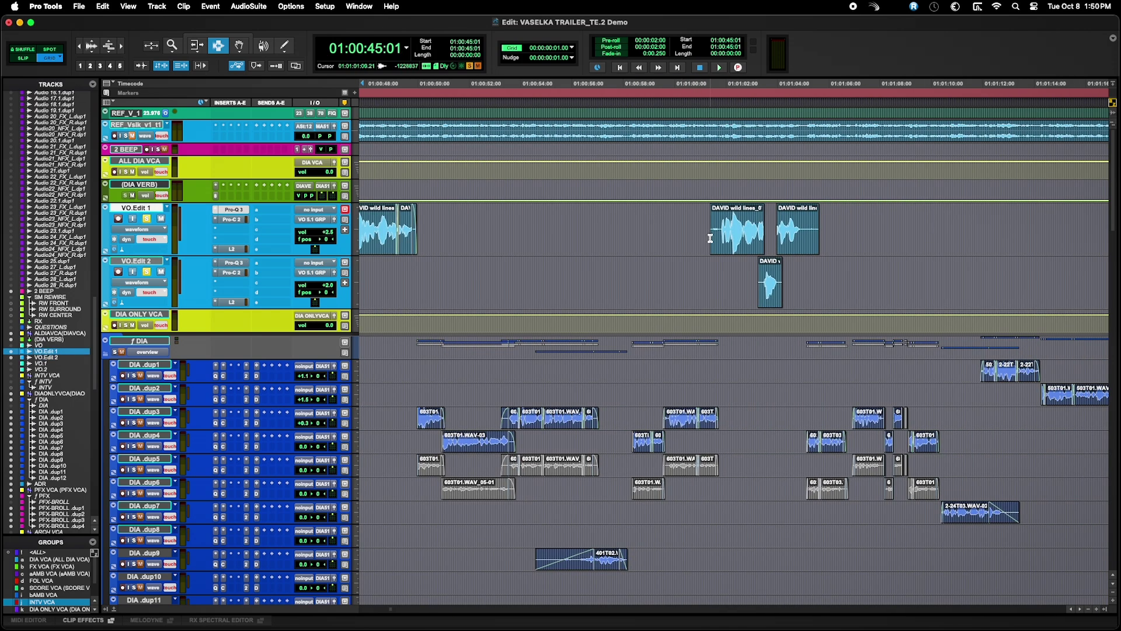
pyautogui.hscroll(3, 655, 244)
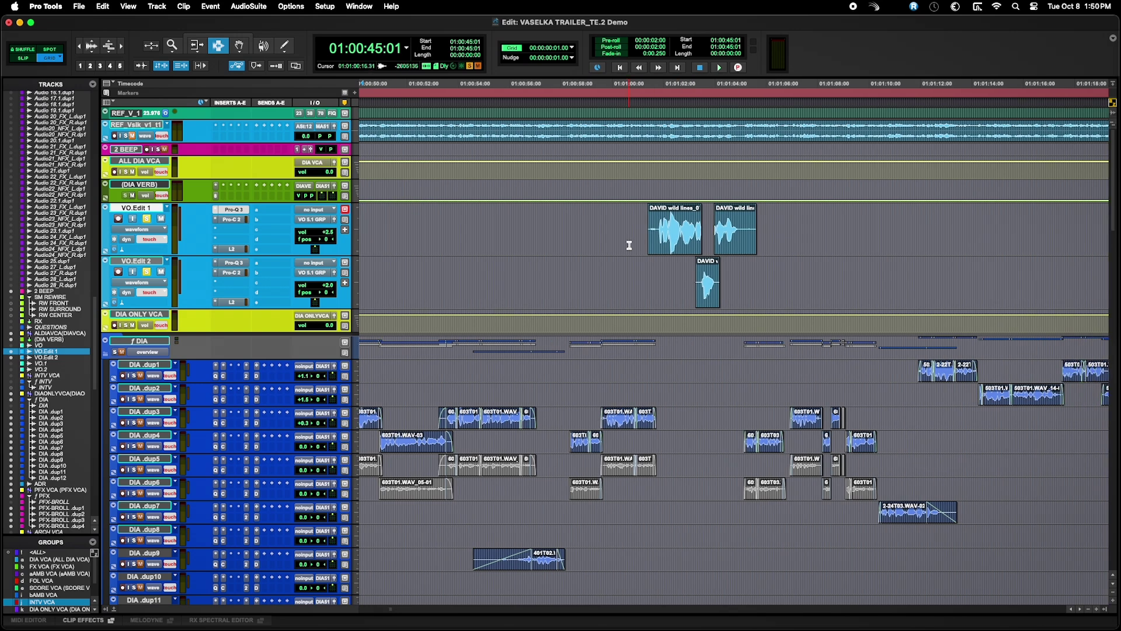
pyautogui.click(640, 232)
pyautogui.press('t')
pyautogui.hscroll(4, 595, 235)
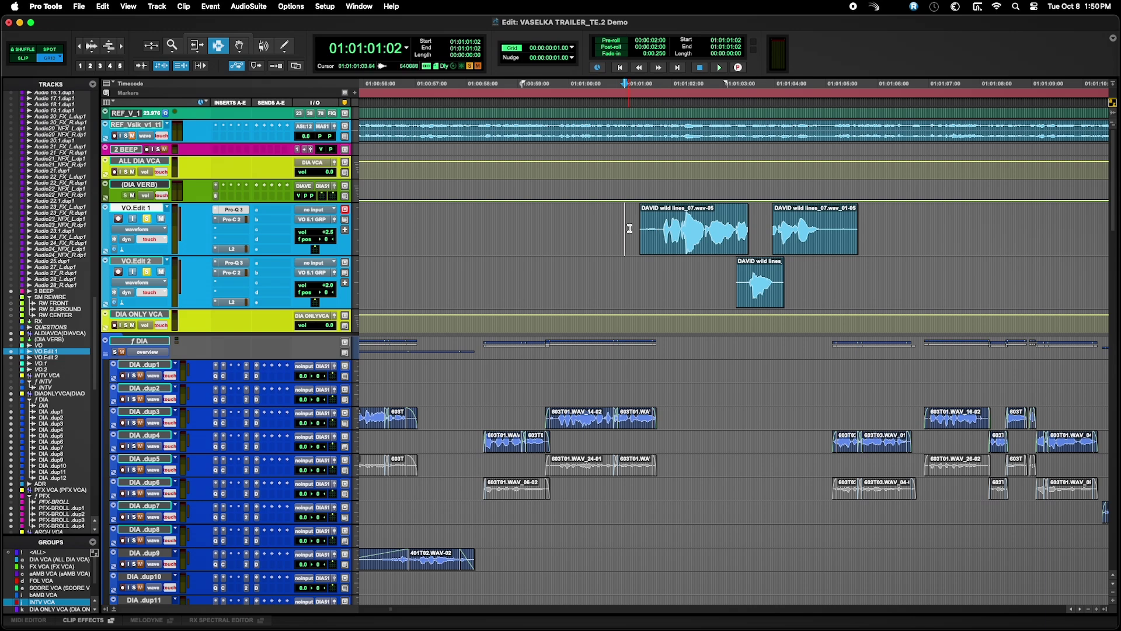
pyautogui.press('space')
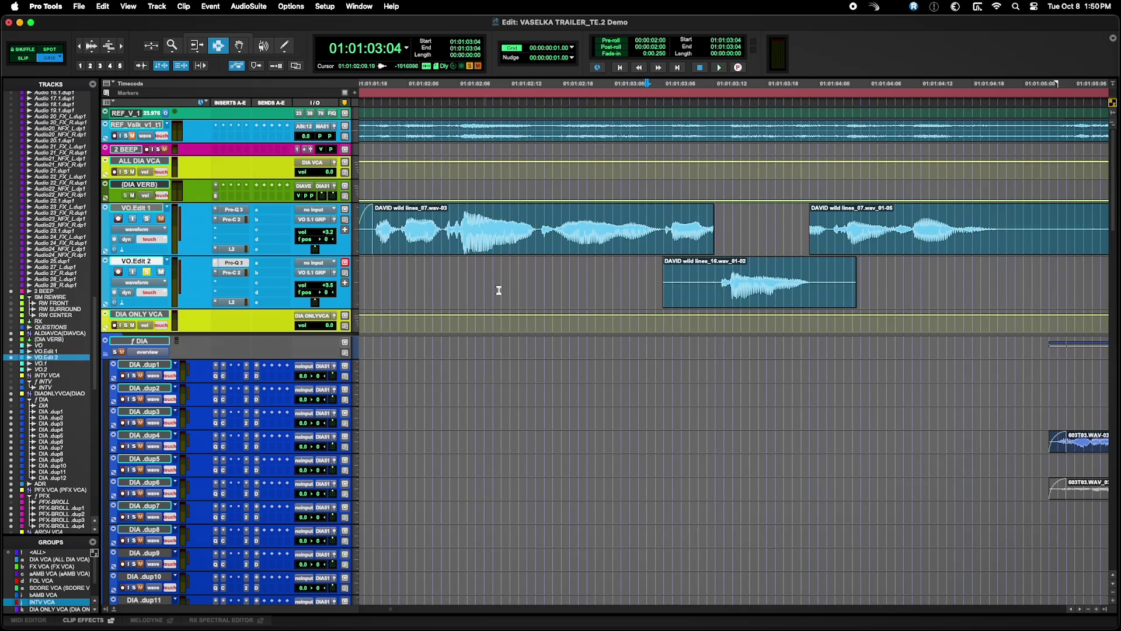
pyautogui.moveTo(709, 283); pyautogui.dragTo(584, 283)
pyautogui.press('f')
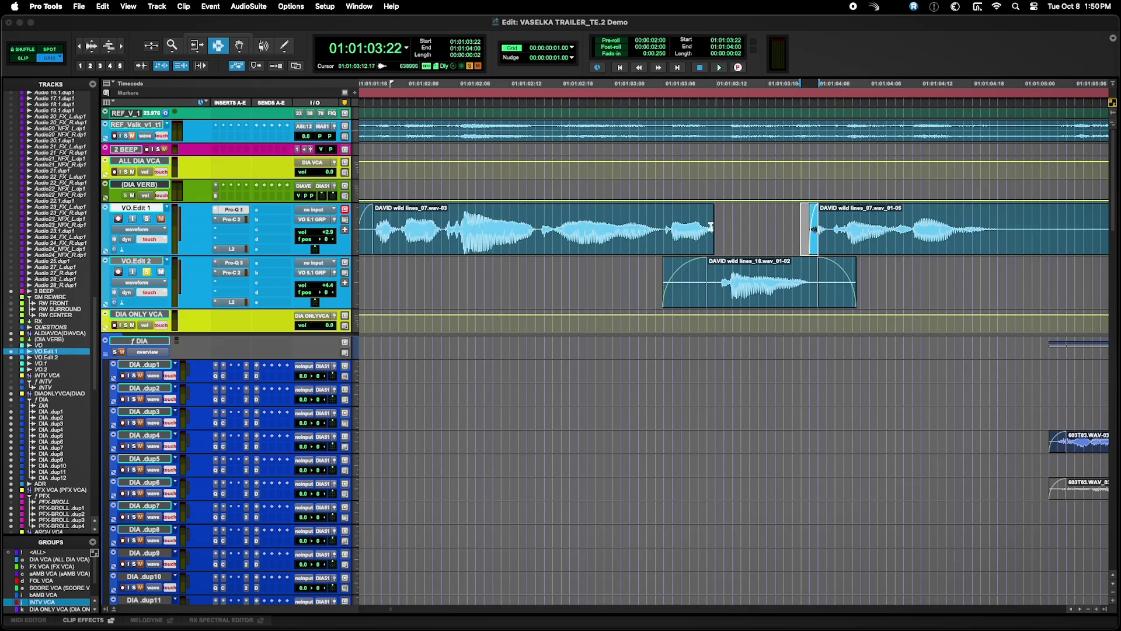
# Step: Play back the wild lines_14 clips on VO.Edit 1 from 01:01:22:20
pyautogui.press('r')
pyautogui.press('r')
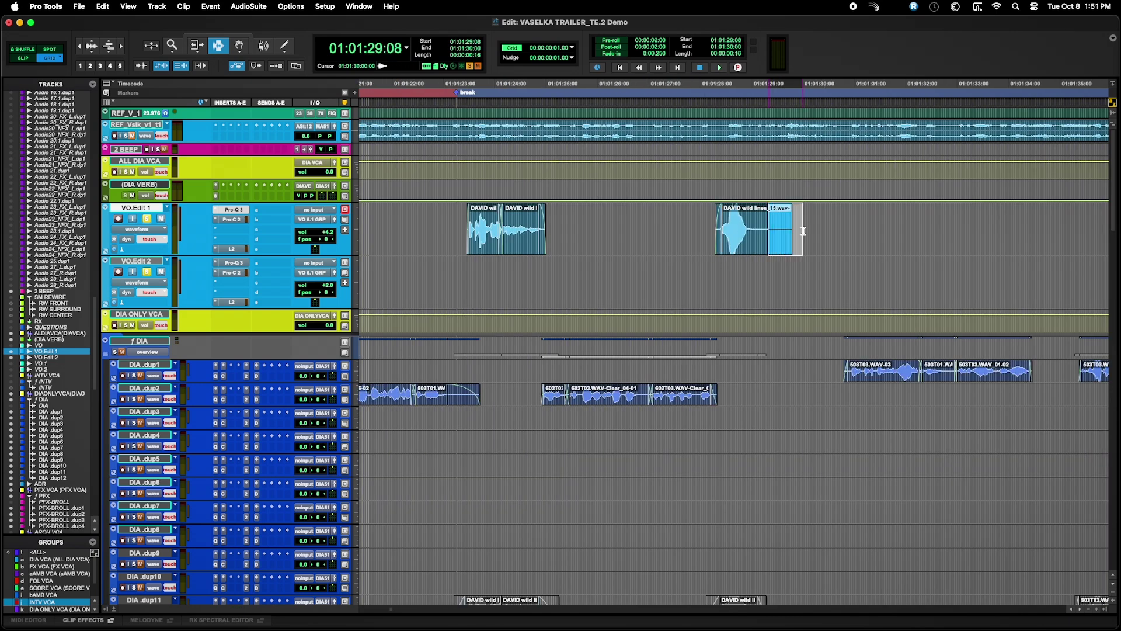
pyautogui.click(435, 232)
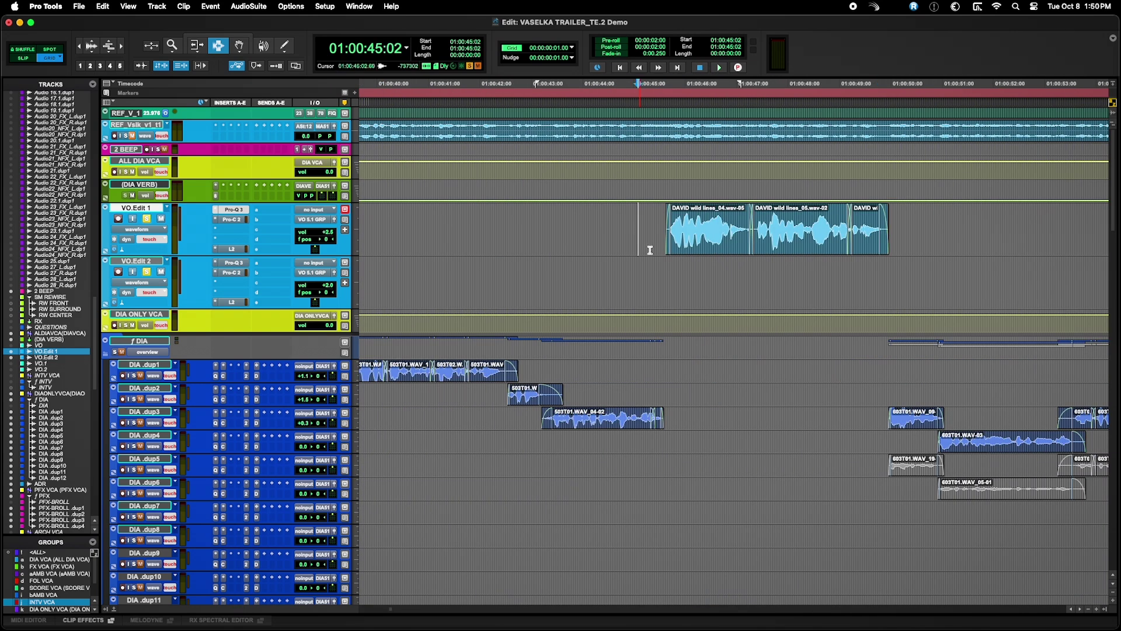
pyautogui.press('space')
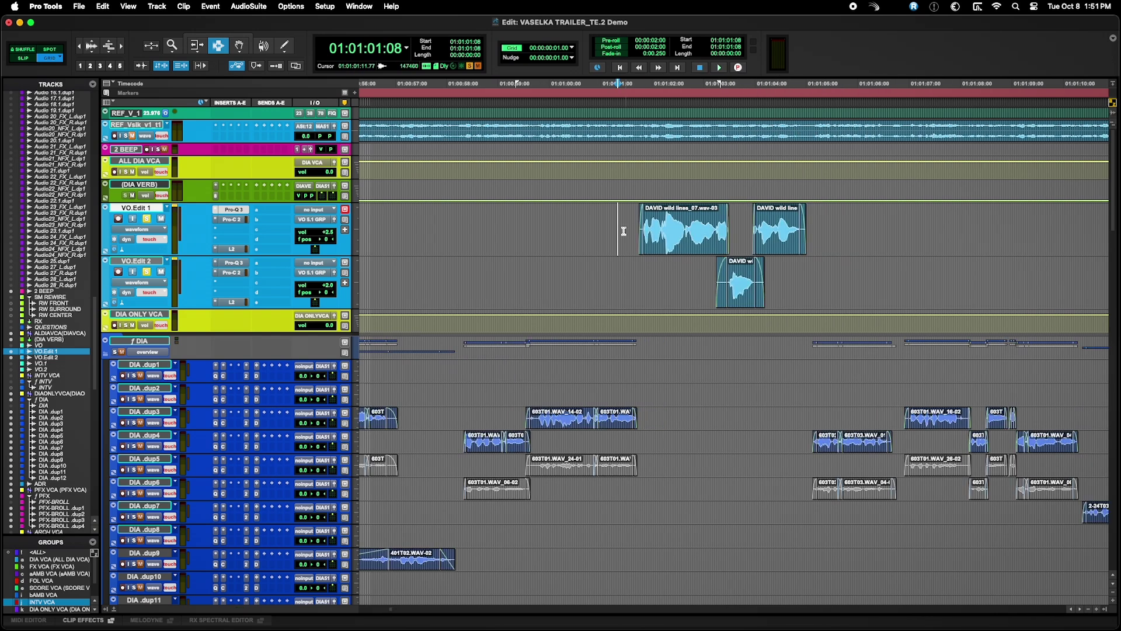
# Step: Select all voice-over clips on VO.Edit 1 and VO.Edit 2, from 01:00:30:11 to 01:01:31:20
pyautogui.hscroll(5, 625, 231)
pyautogui.click(698, 234)
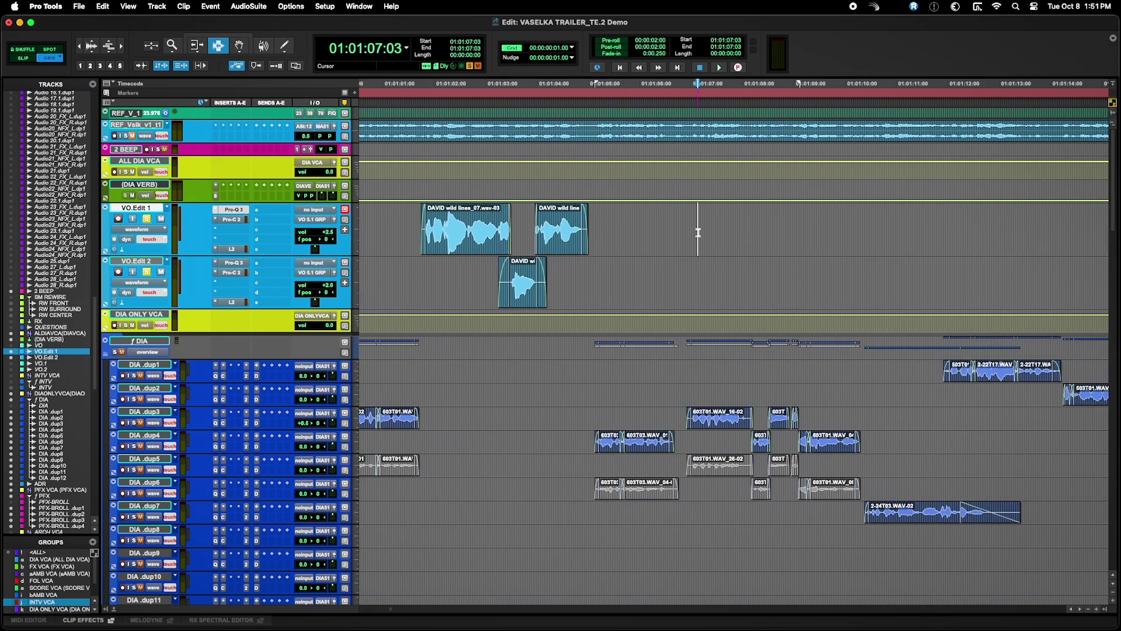
pyautogui.press('r')
pyautogui.press('super+bracketleft')
pyautogui.press('super+bracketleft')
pyautogui.moveTo(545, 229); pyautogui.dragTo(940, 269)
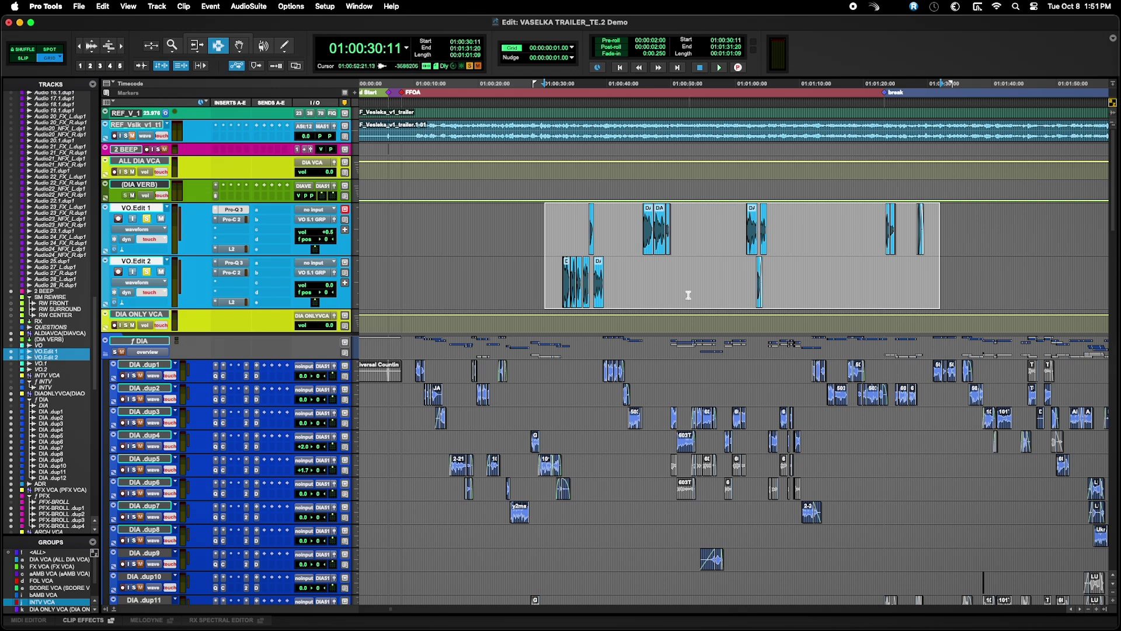